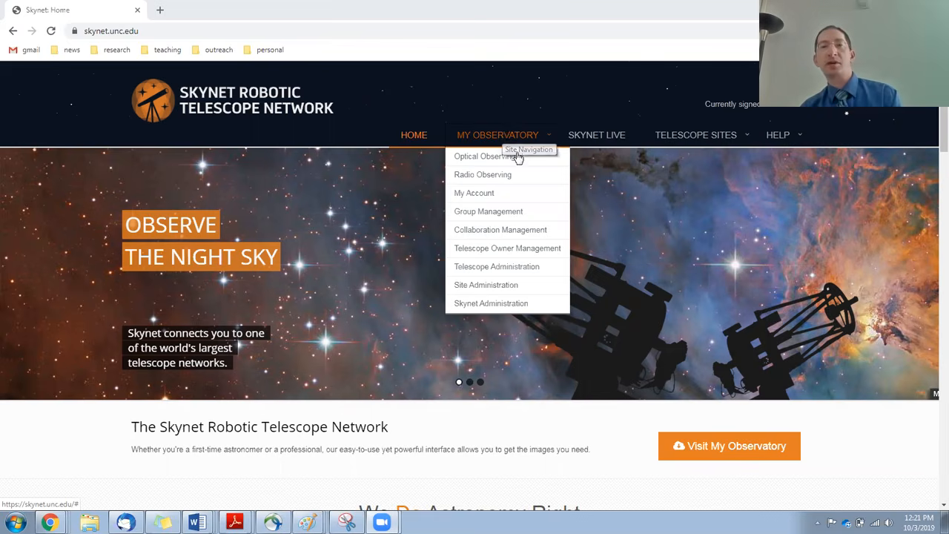
Step: Open the optical observation list and look over the past observations and recent activity images
click(495, 157)
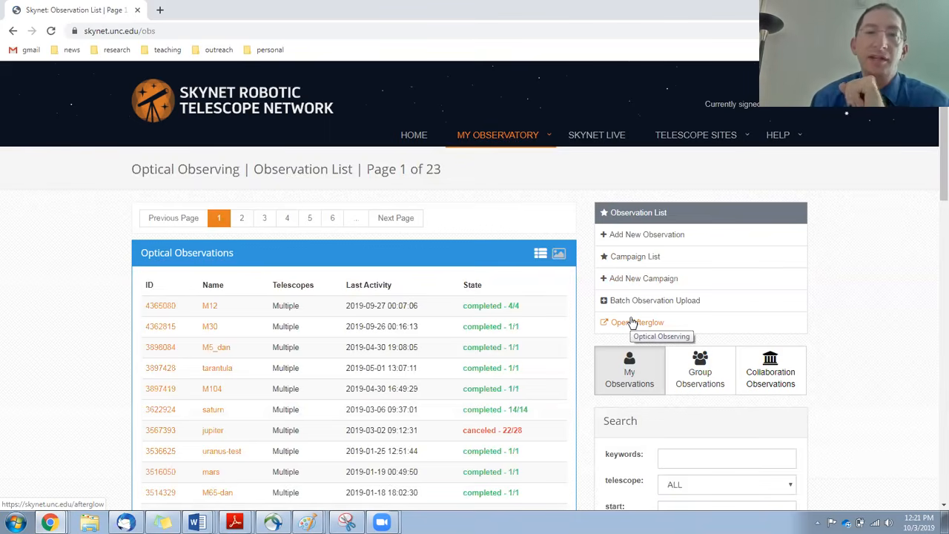
scroll(163, 250, down, 7)
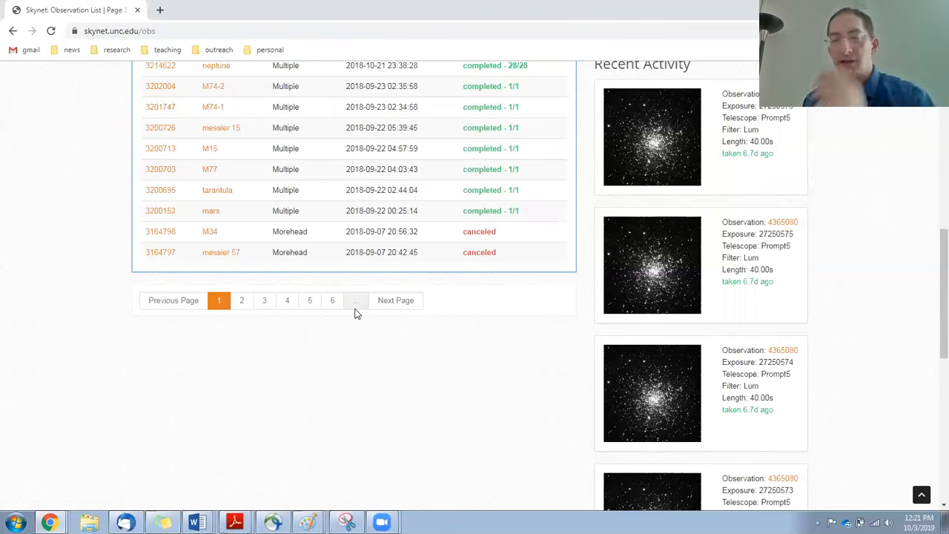
scroll(631, 289, up, 1)
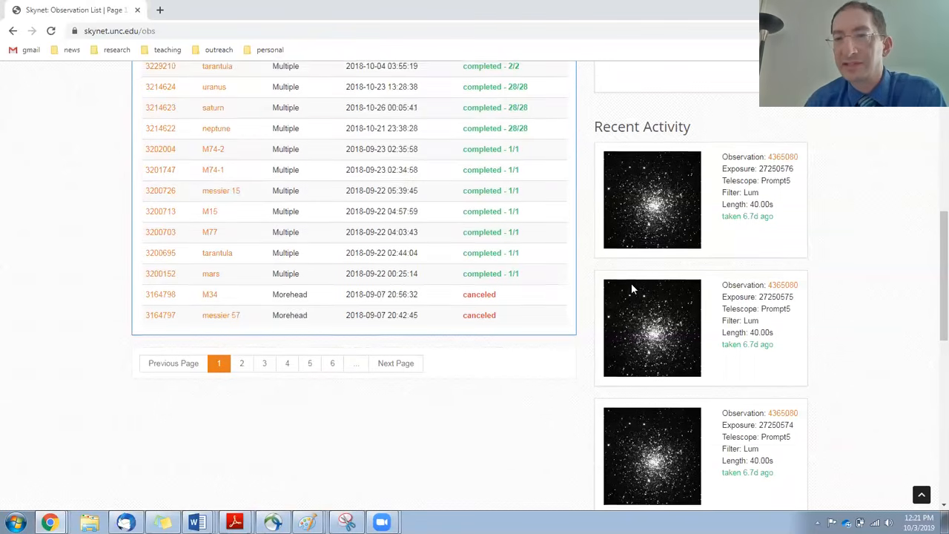
scroll(731, 409, down, 5)
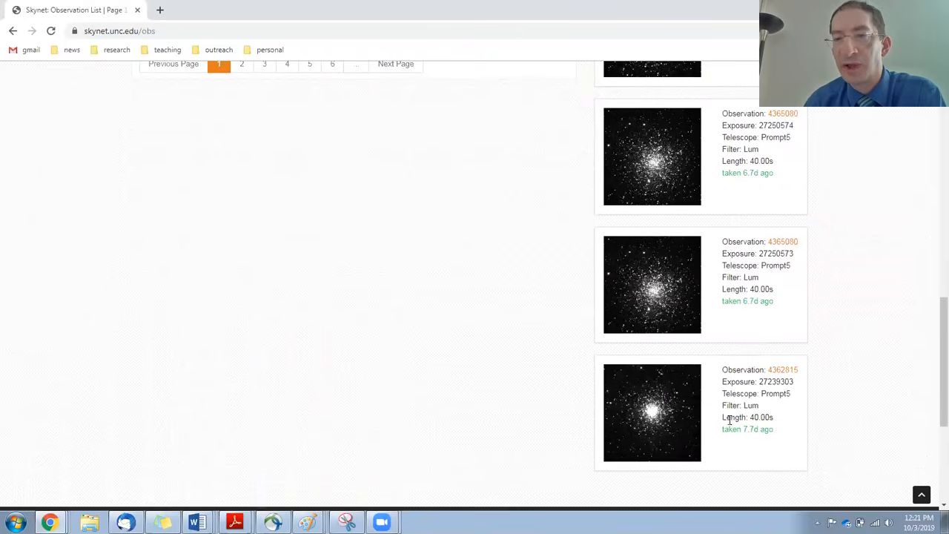
scroll(347, 417, up, 10)
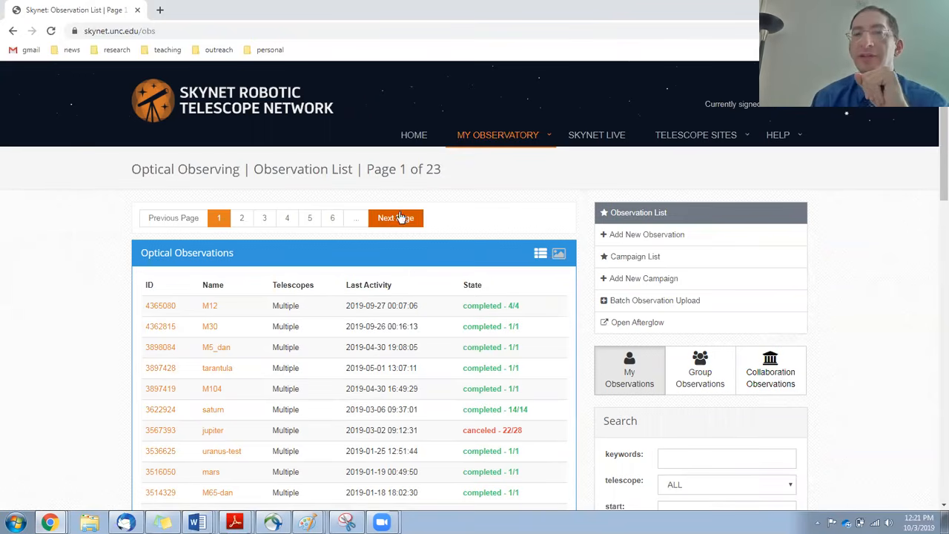
Step: Start adding a new optical observation
click(637, 237)
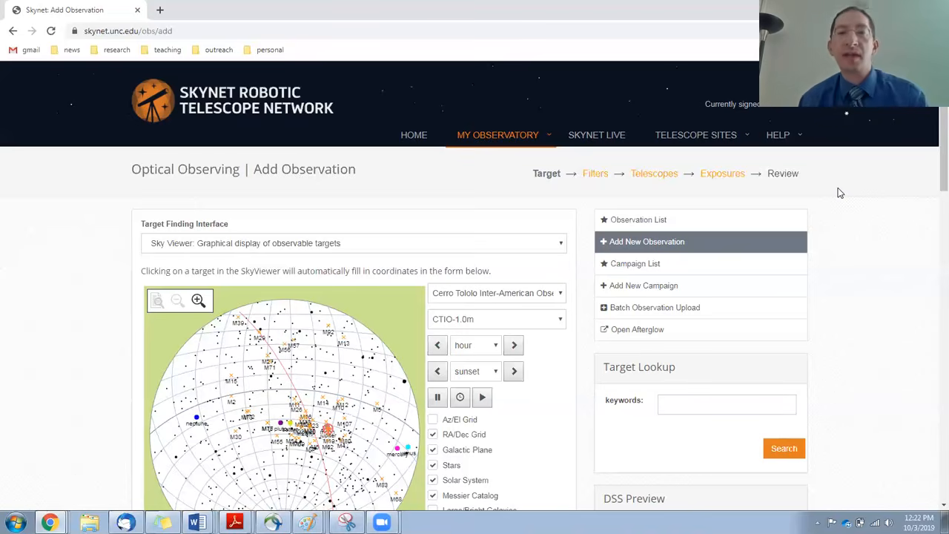
scroll(671, 158, down, 1)
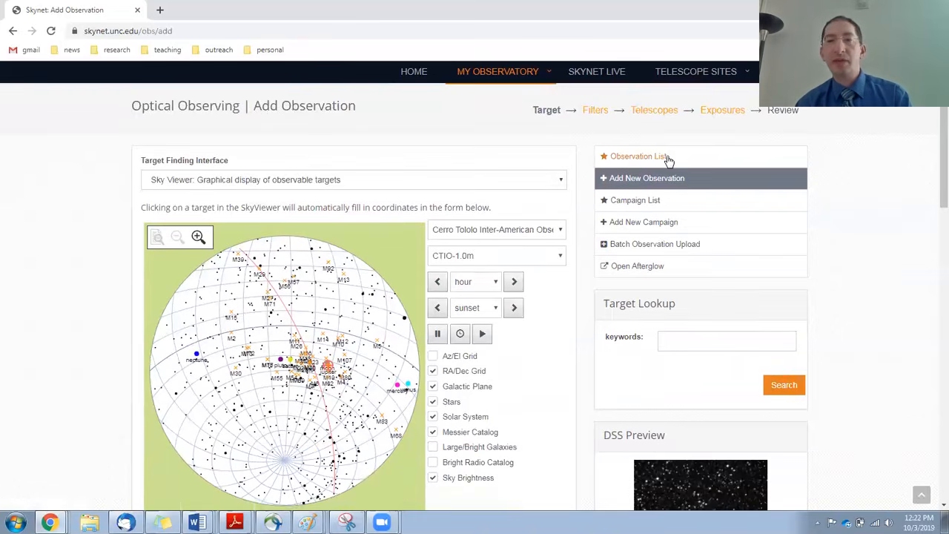
scroll(671, 158, down, 1)
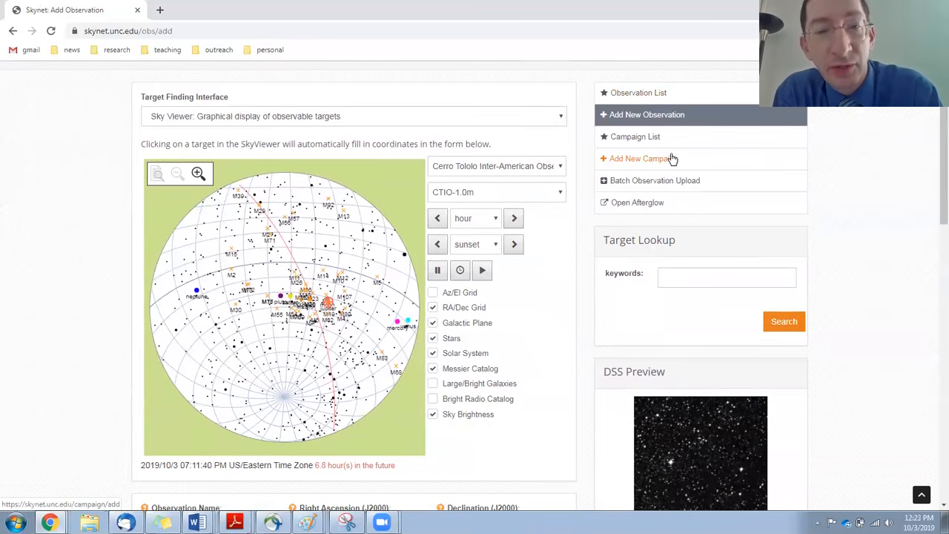
Step: Reset the sky viewer to the current time and advance it by five hours
click(460, 272)
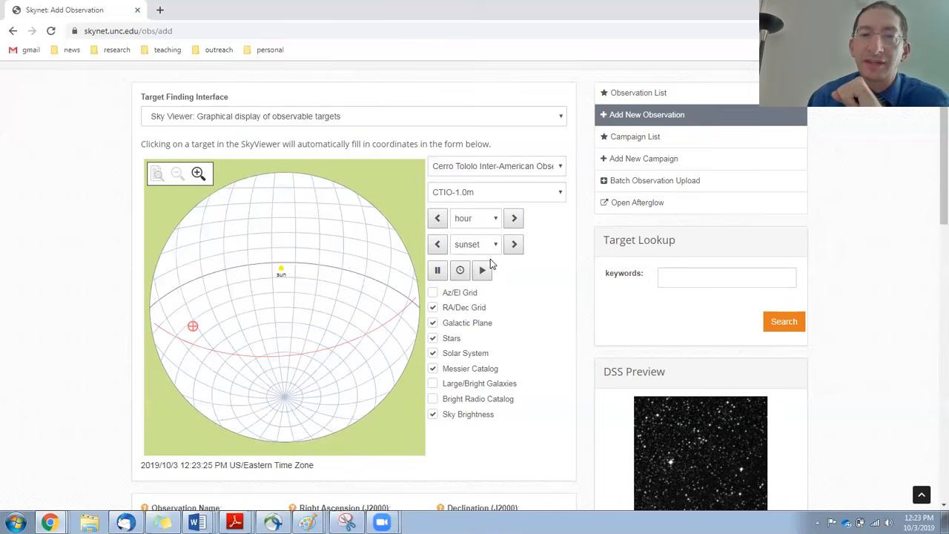
click(515, 219)
click(515, 218)
click(514, 219)
click(514, 219)
click(514, 223)
Step: Check the available time-step units, keep hour, and advance the sky viewer to the next sunset
click(496, 222)
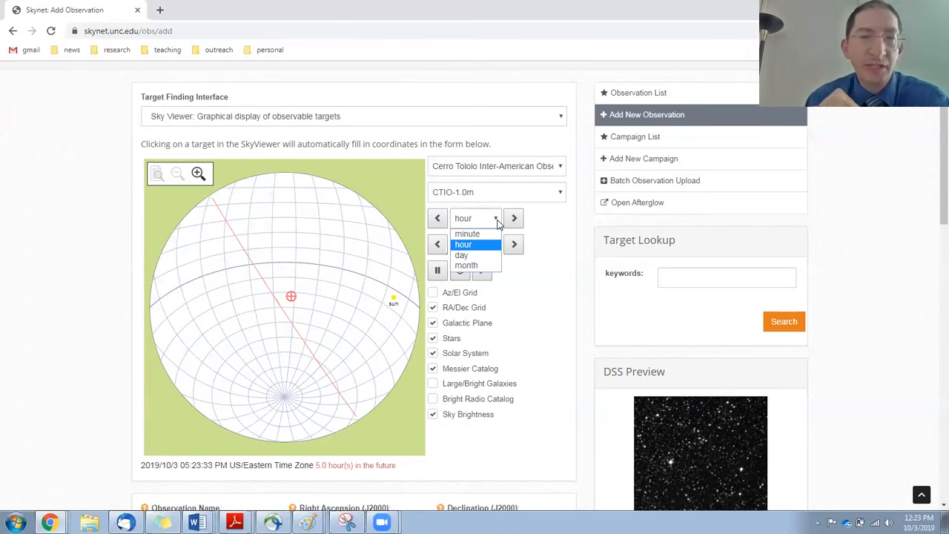
click(498, 223)
click(515, 244)
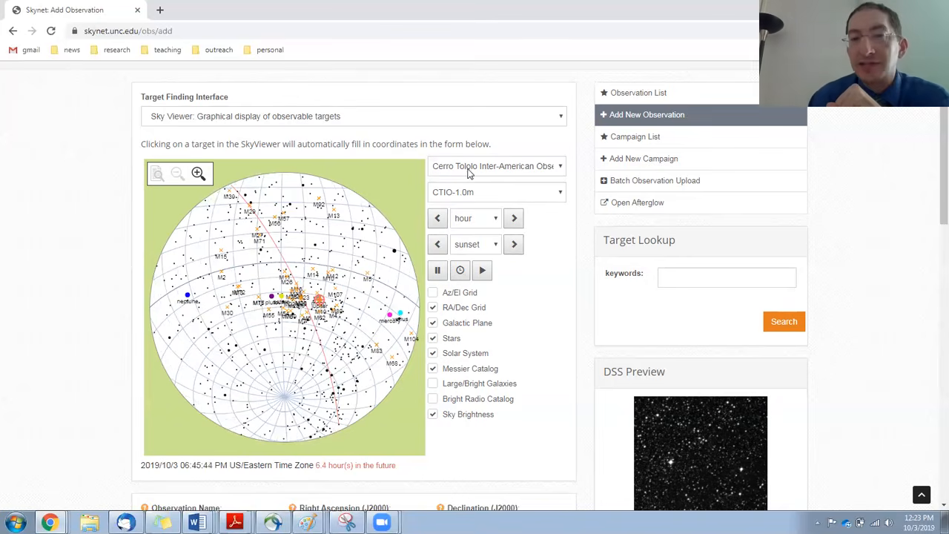
Step: Switch the sky viewer's observing site to Morehead and advance it to the next sunset there
click(561, 167)
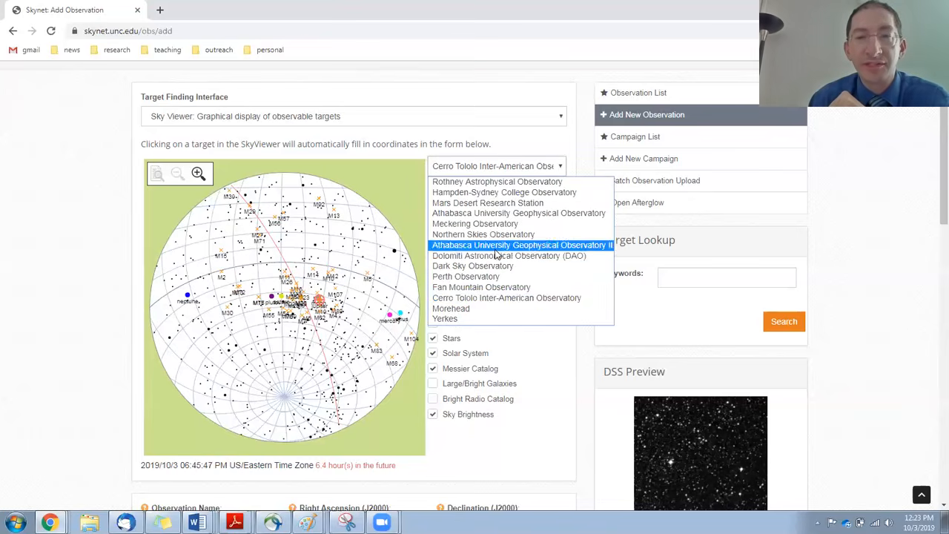
click(560, 173)
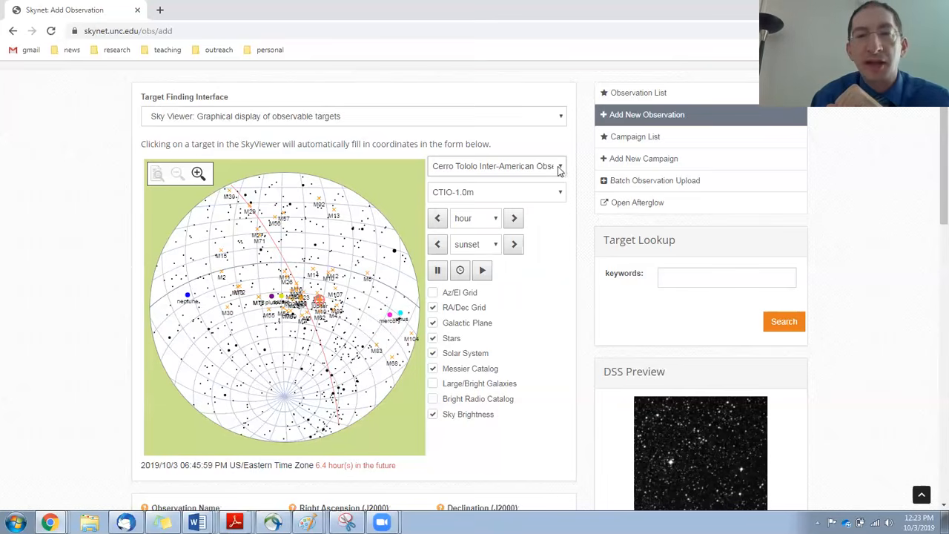
click(558, 172)
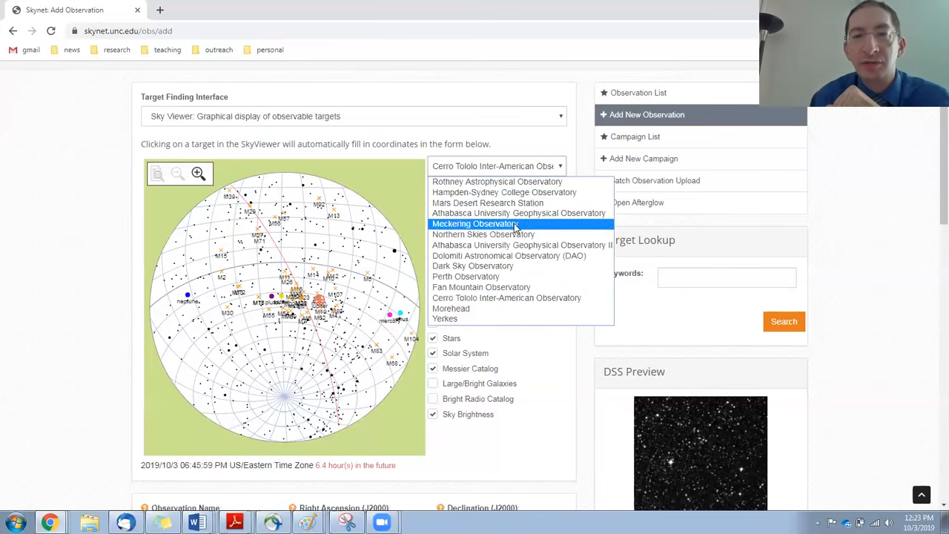
click(517, 309)
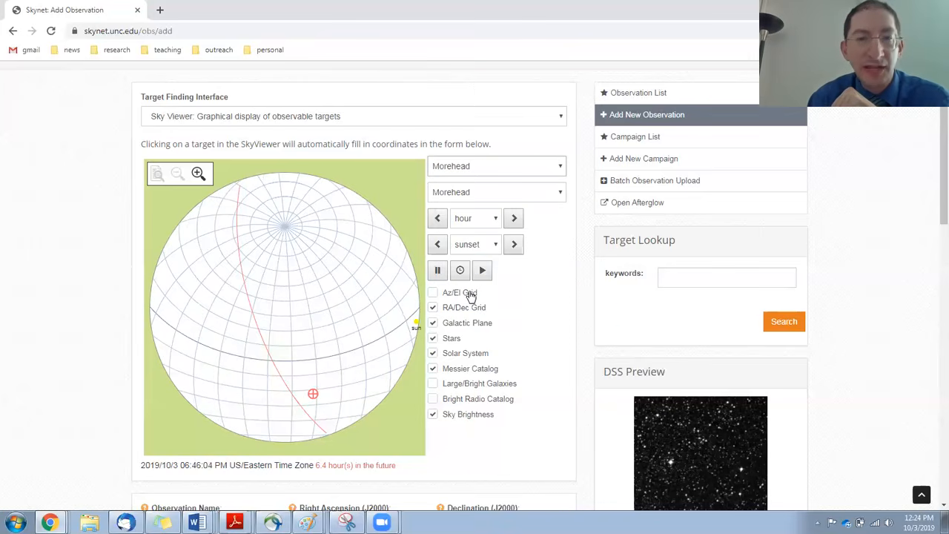
click(515, 246)
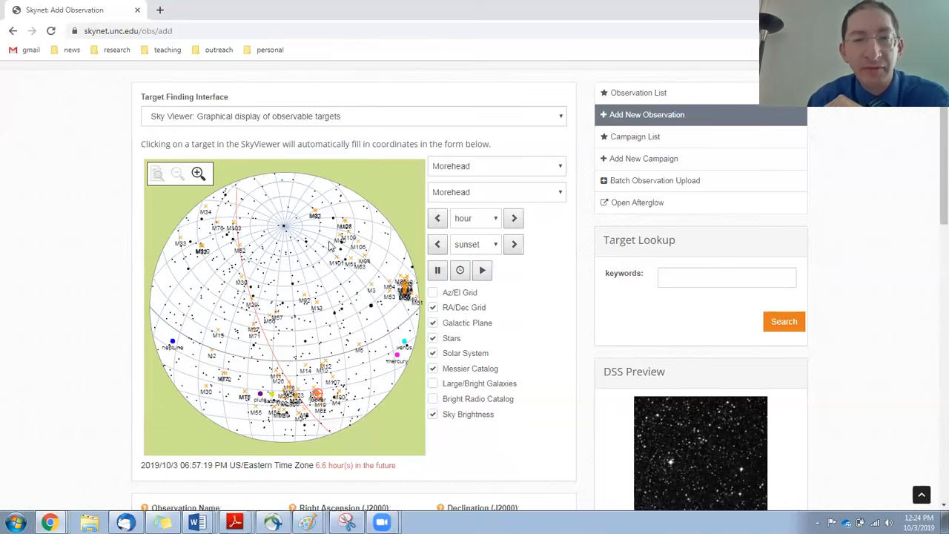
Step: Set the observing site back to Cerro Tololo Inter-American Observatory and choose M15 as the target on the sky map
click(563, 168)
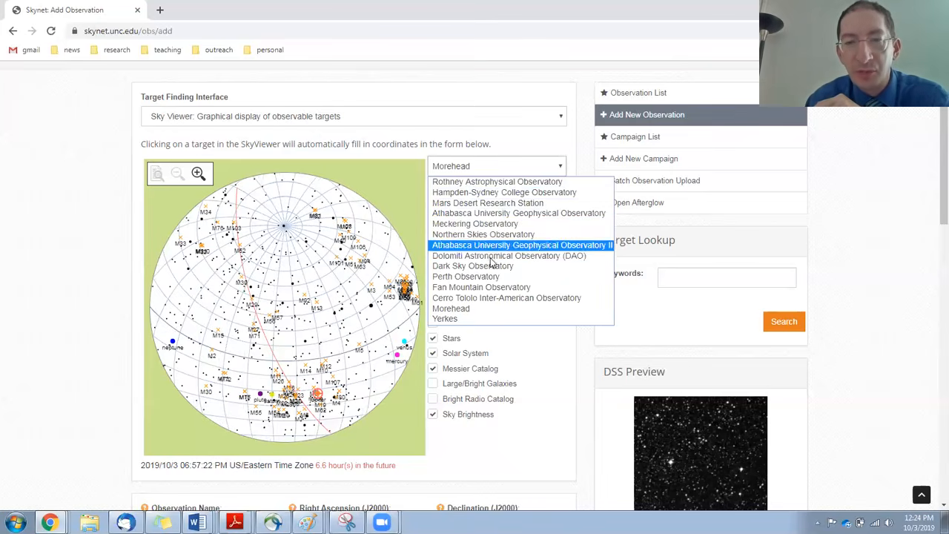
click(508, 299)
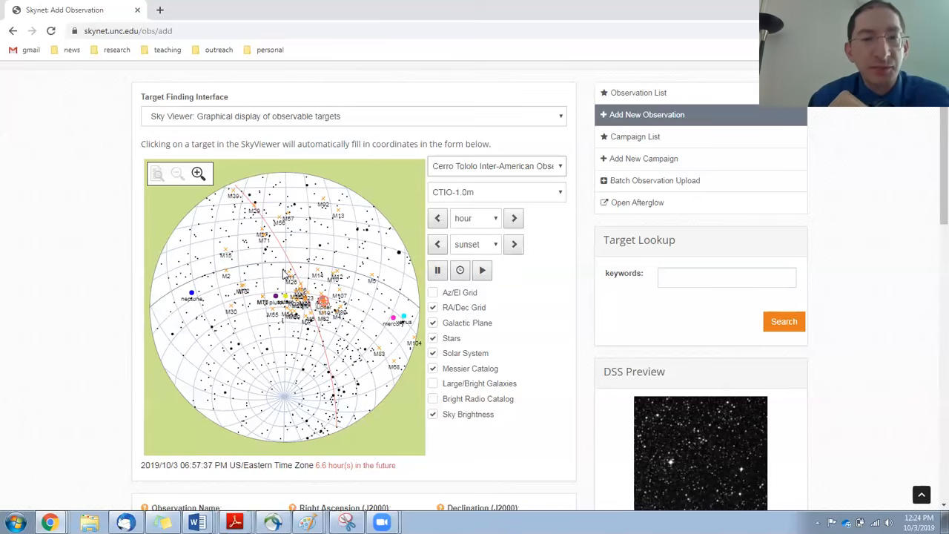
click(228, 252)
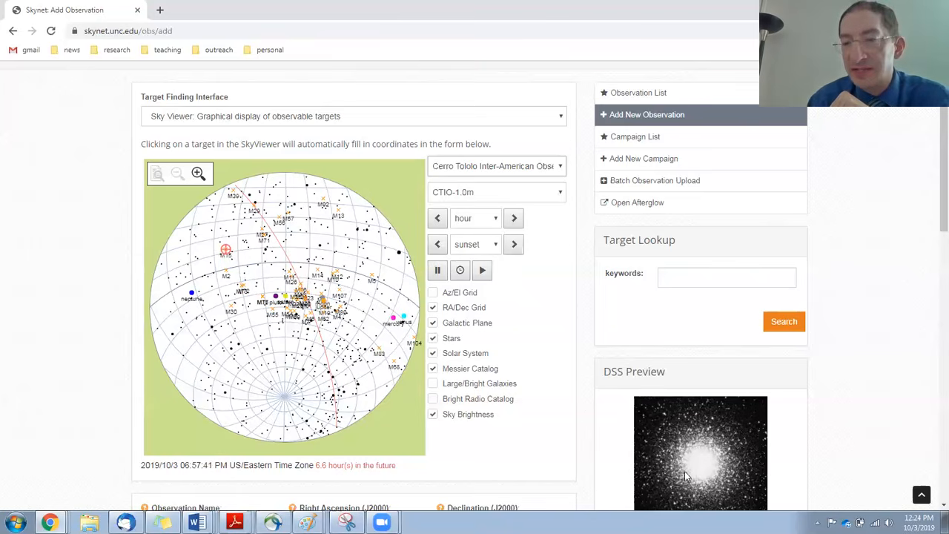
scroll(707, 472, down, 1)
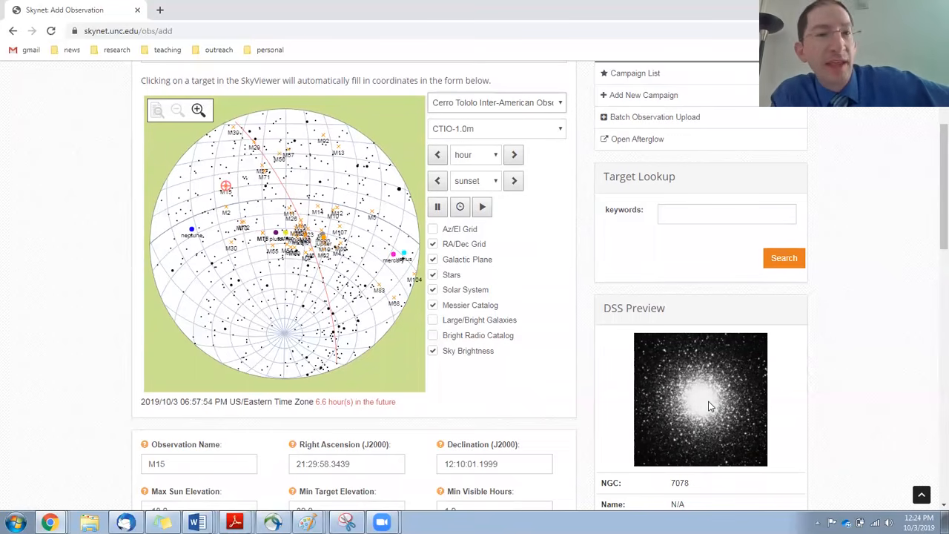
Step: Try four arbitrary stars and unlabeled sky positions on the map as targets to preview their images
click(347, 185)
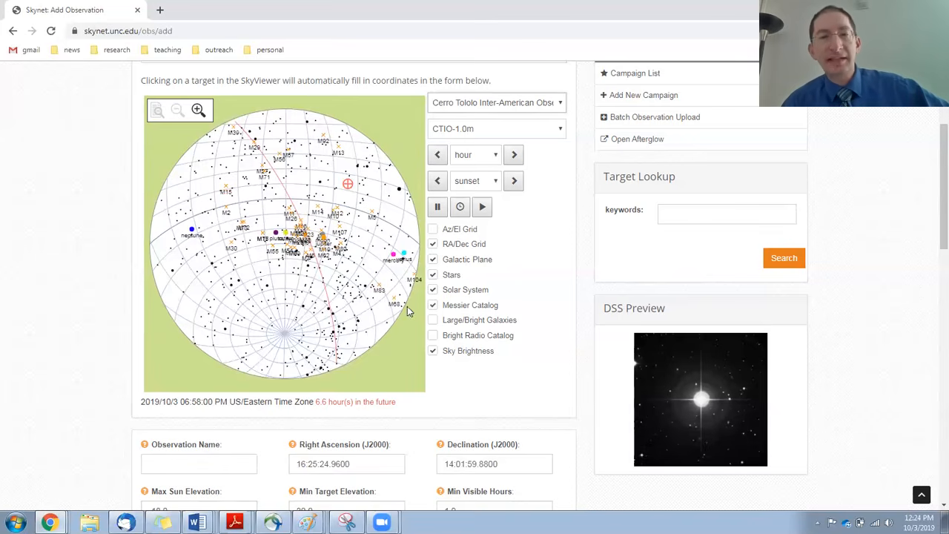
click(369, 269)
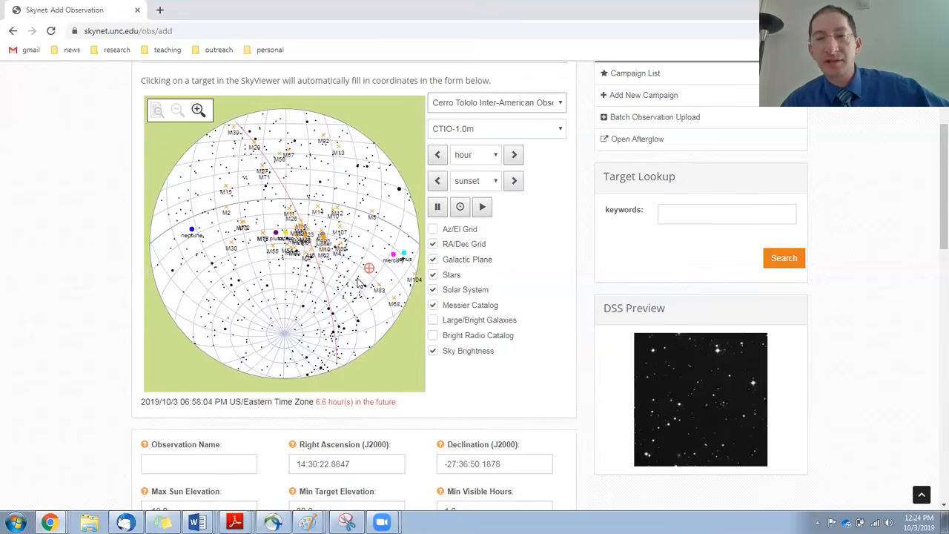
click(305, 285)
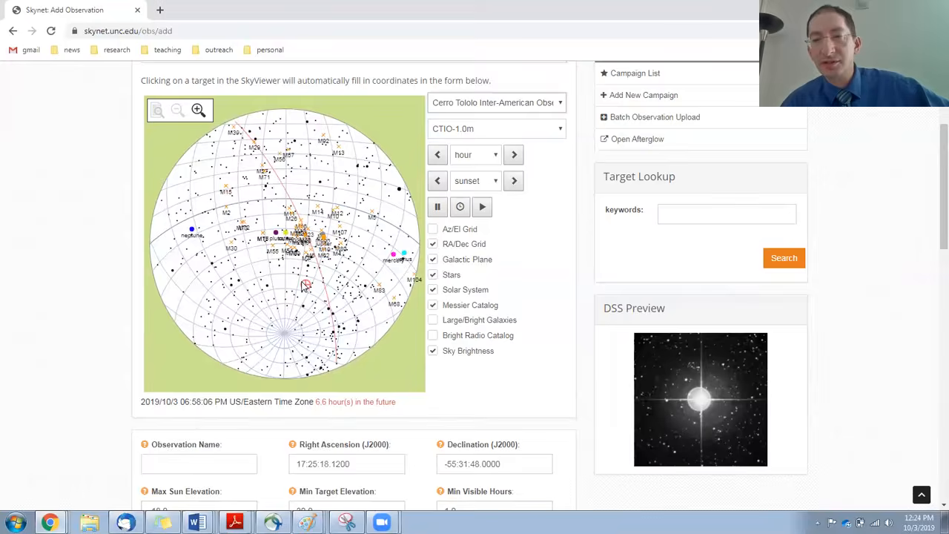
click(280, 279)
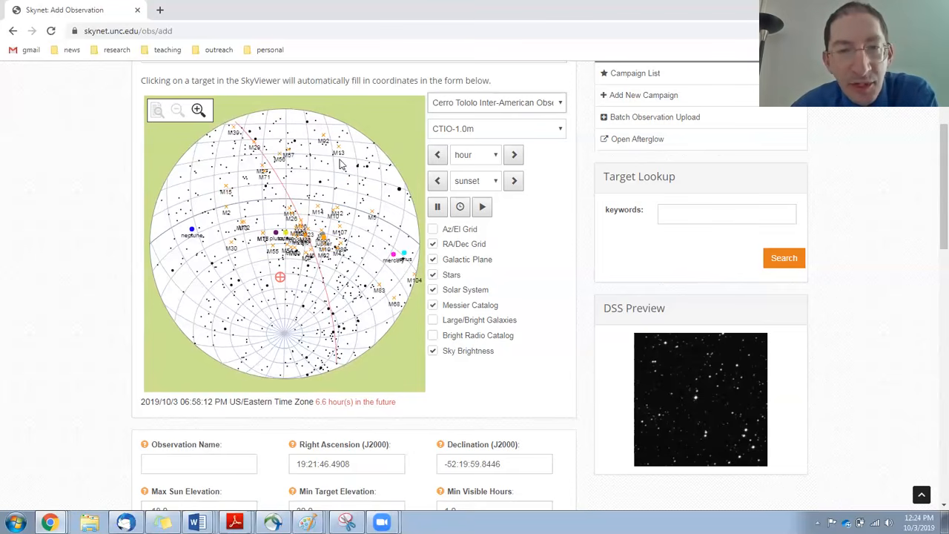
Step: Choose the Messier objects M5, M13, M15 and M83 in turn on the sky map to preview each one
click(372, 214)
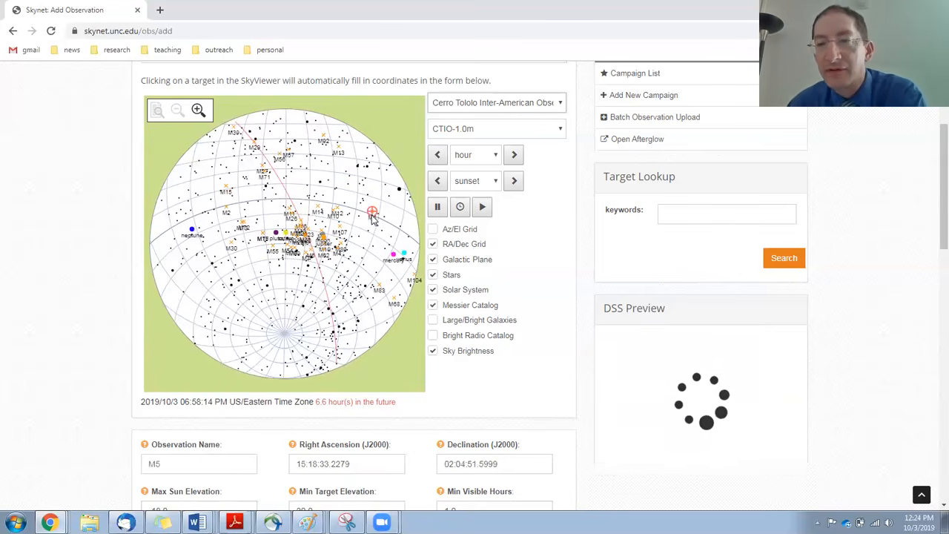
click(337, 150)
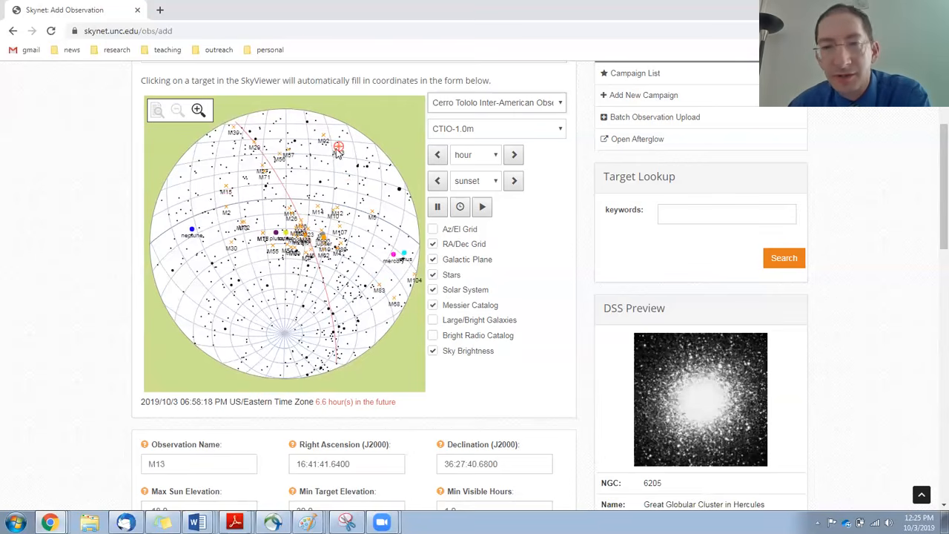
click(227, 187)
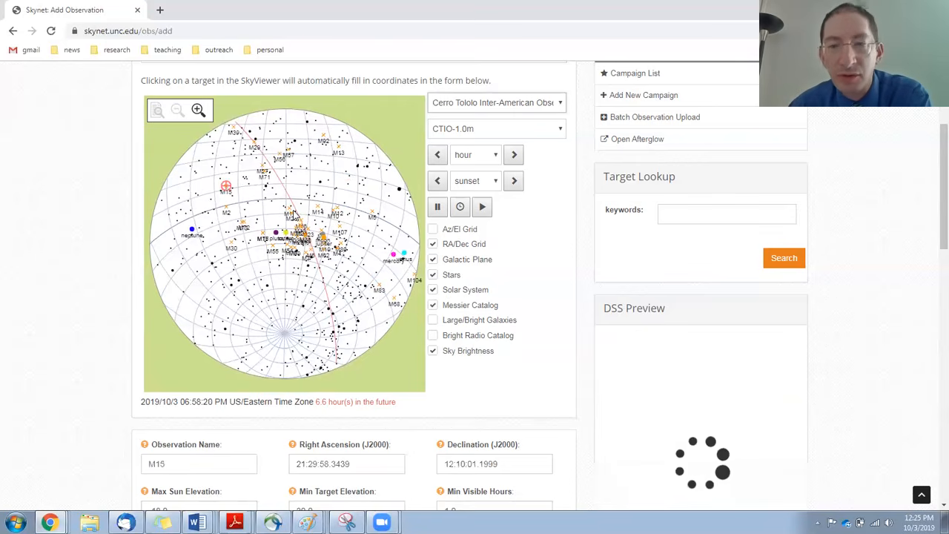
click(378, 286)
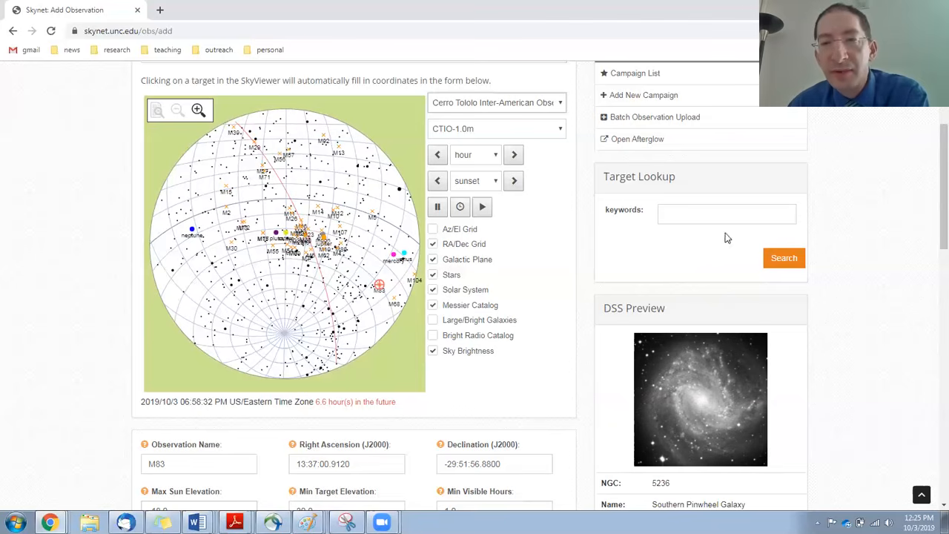
Step: Look up "tarantula" by keyword as the observation target
click(675, 210)
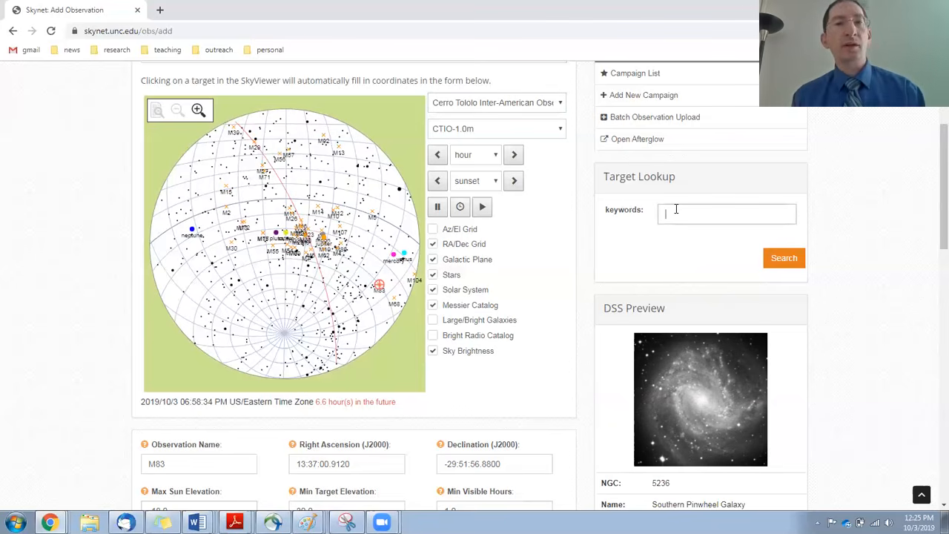
text(tarantula)
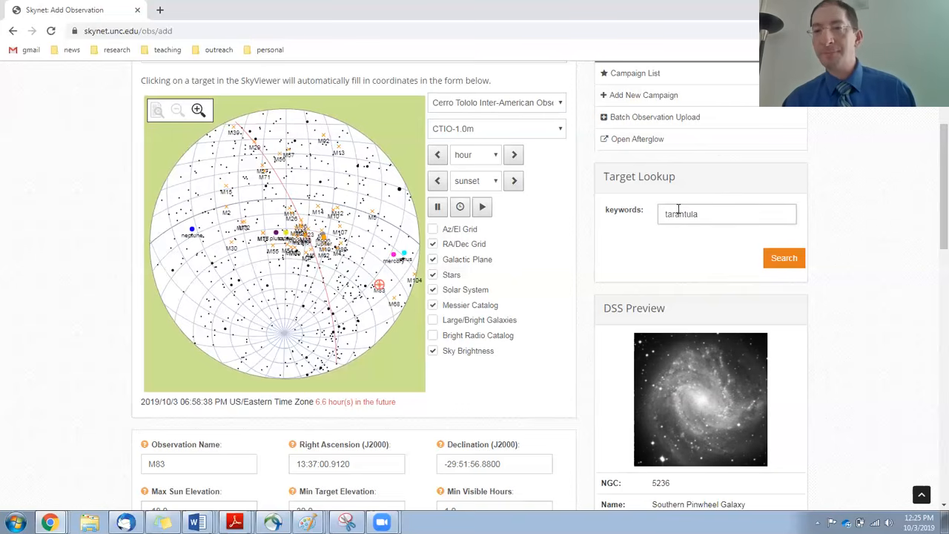
click(772, 259)
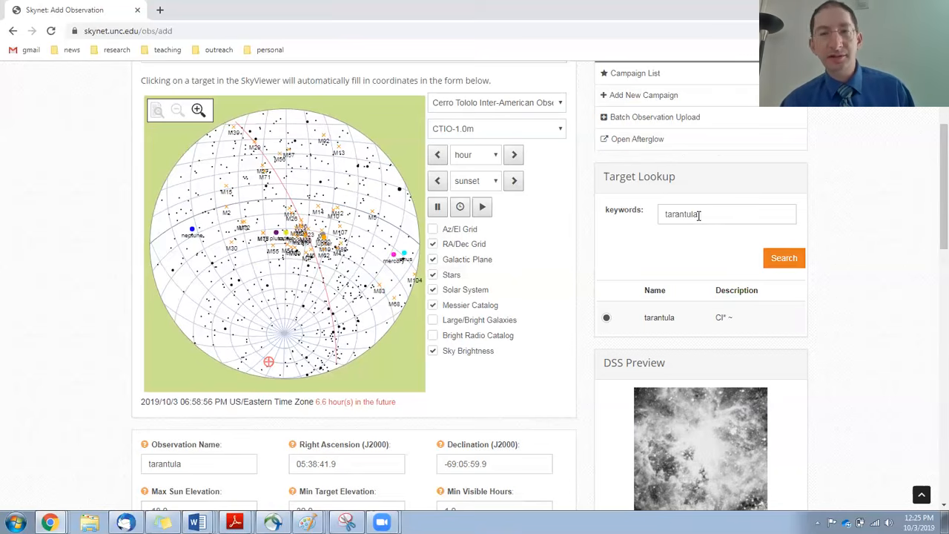
Step: Replace the target lookup keyword with "jupiter" and run the search
drag(703, 214, 651, 220)
text(jupiter)
key(Return)
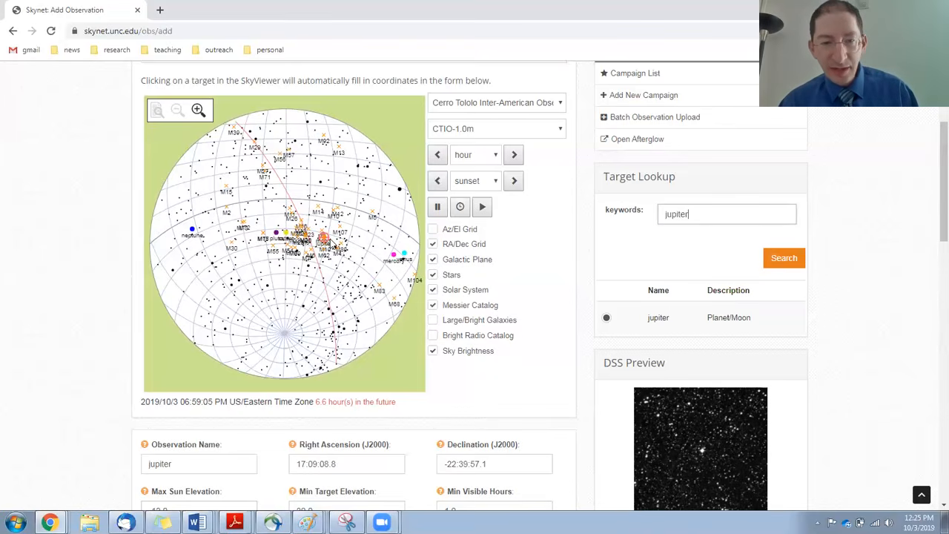
Step: Enlarge the sky map around Jupiter and choose Saturn as the observation target
drag(259, 186, 363, 280)
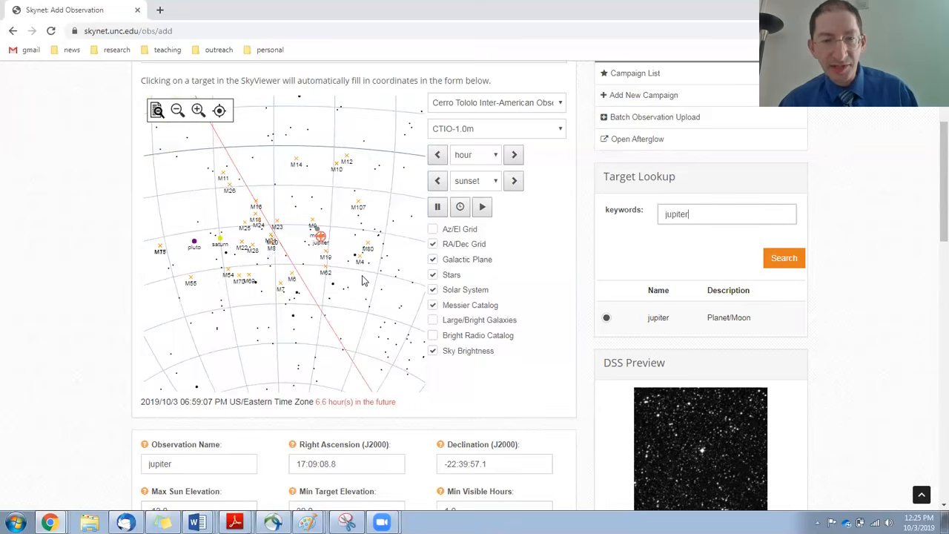
drag(201, 163, 408, 320)
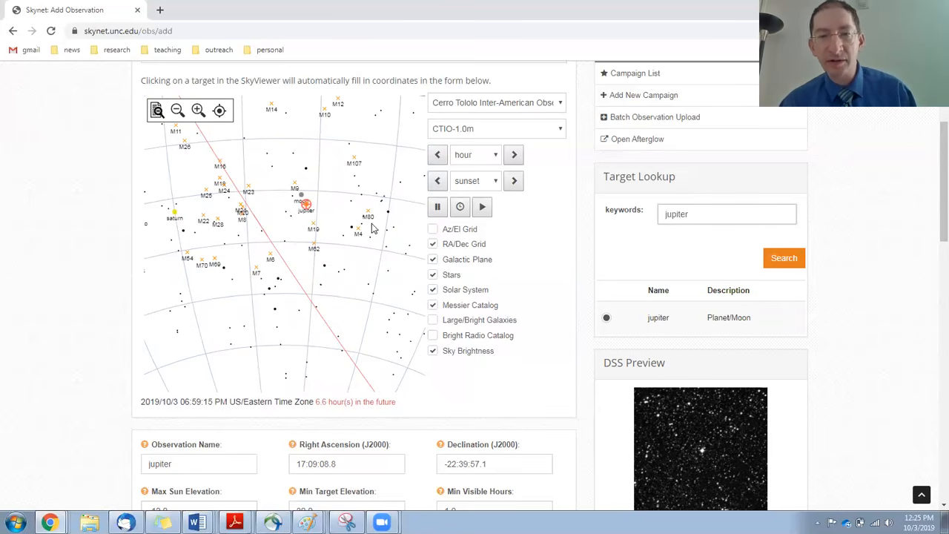
click(175, 215)
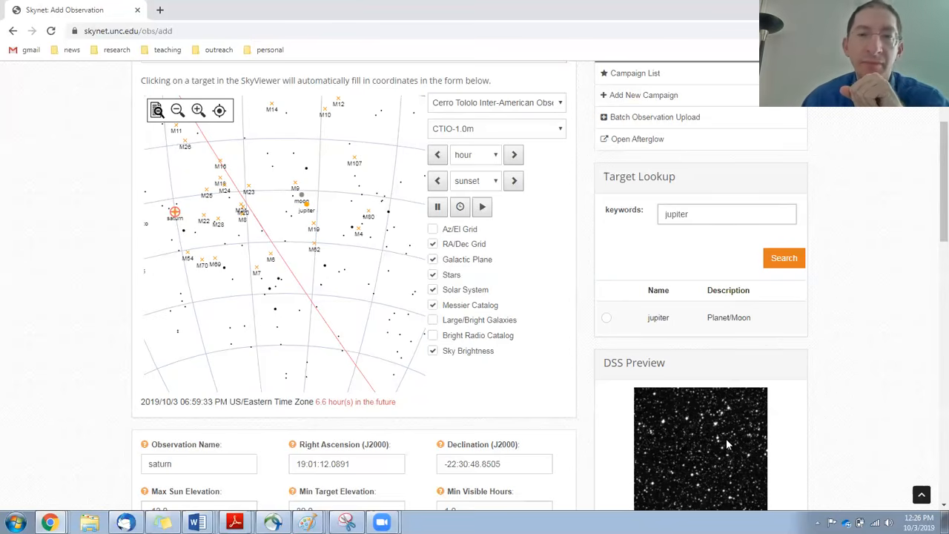
Step: Choose the Moon and finally Jupiter on the sky map as the target, and name the observation jupiter_demo
click(302, 198)
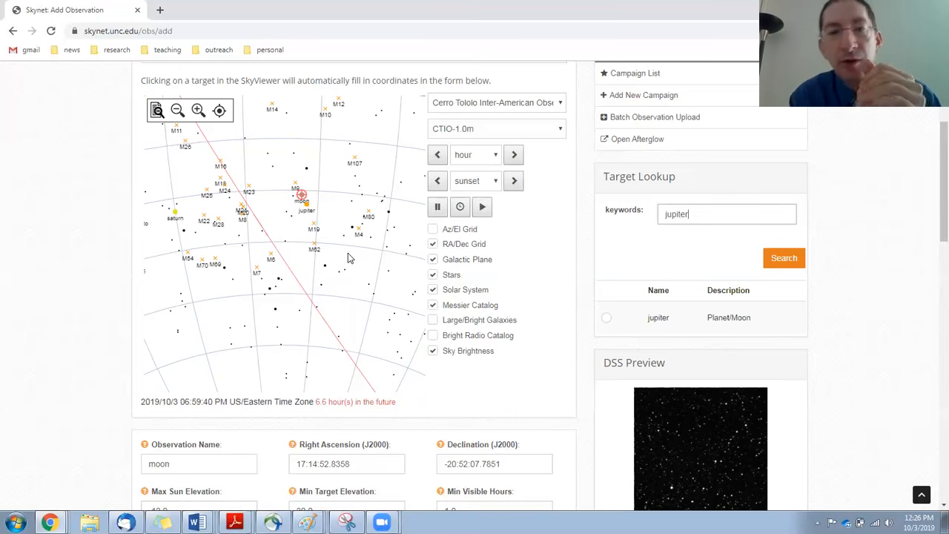
click(309, 210)
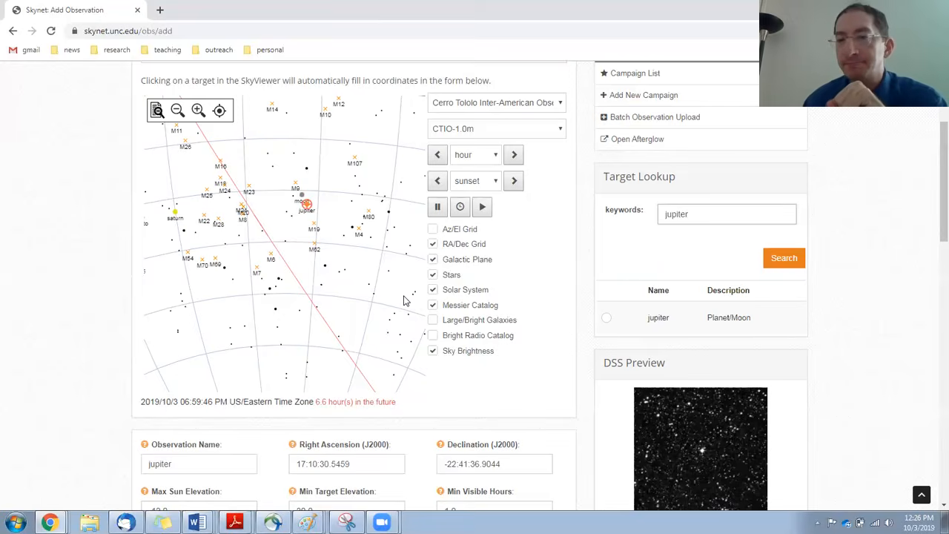
scroll(405, 299, down, 2)
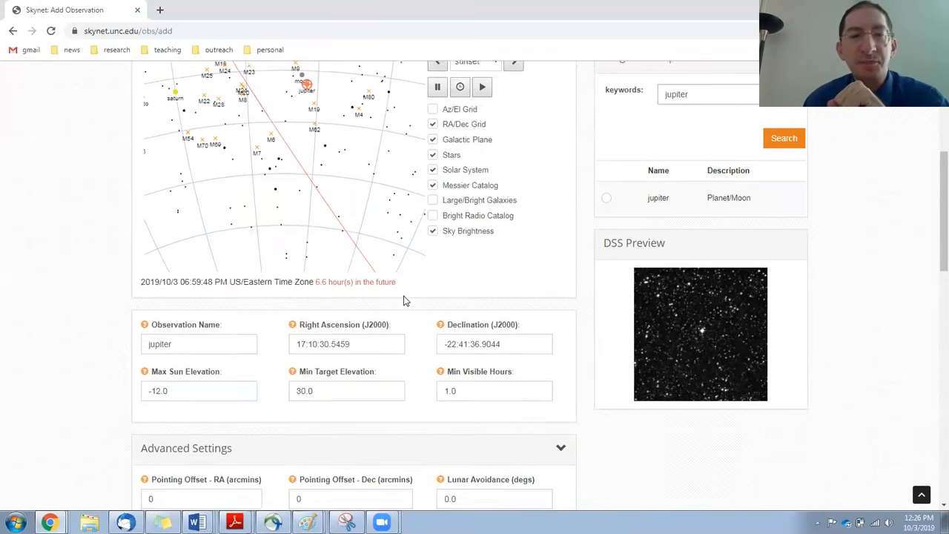
drag(191, 341, 135, 345)
click(191, 342)
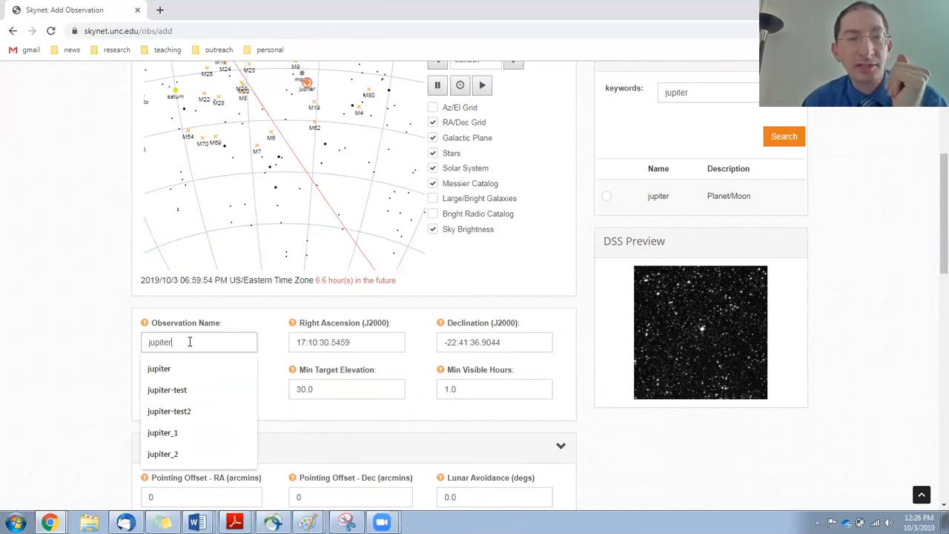
text(_)
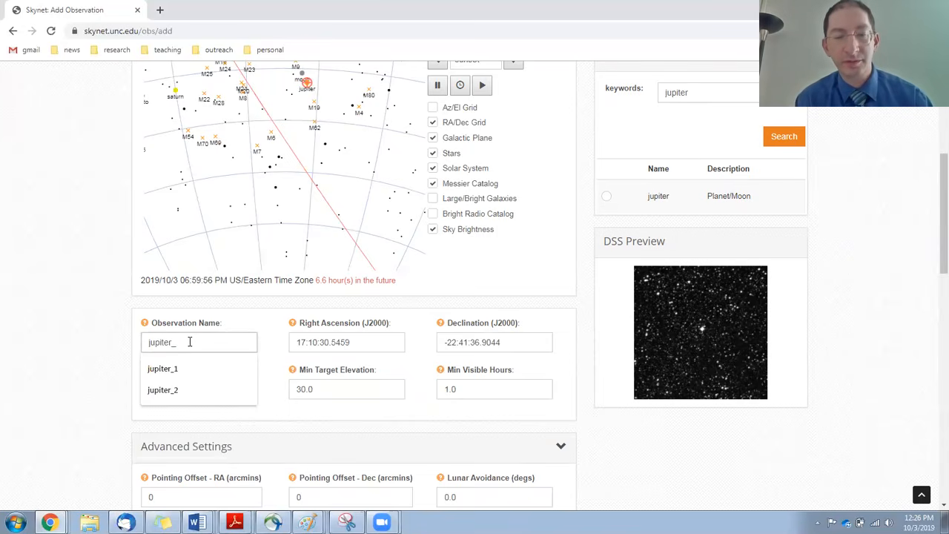
text(demo)
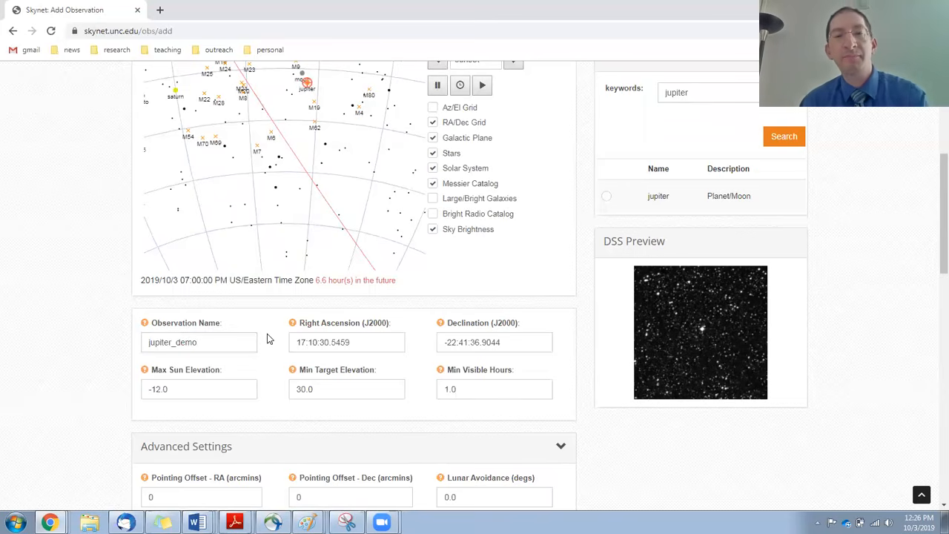
Step: Examine the right ascension and declination filled in for the Jupiter target
drag(350, 342, 294, 344)
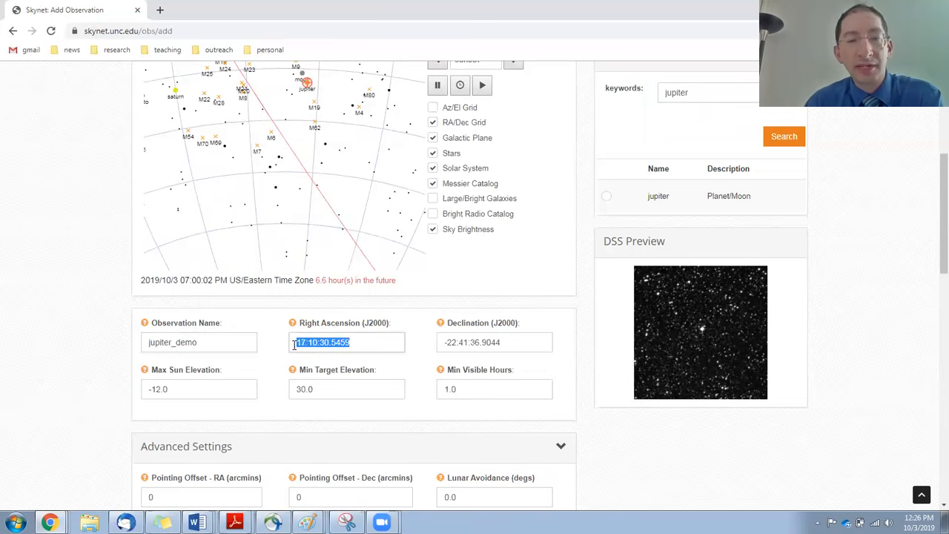
drag(510, 342, 432, 345)
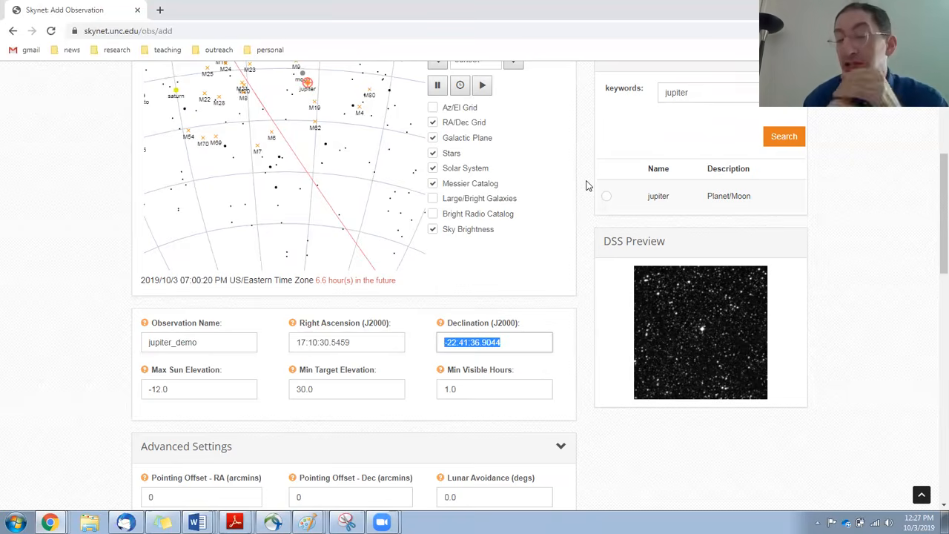
click(571, 337)
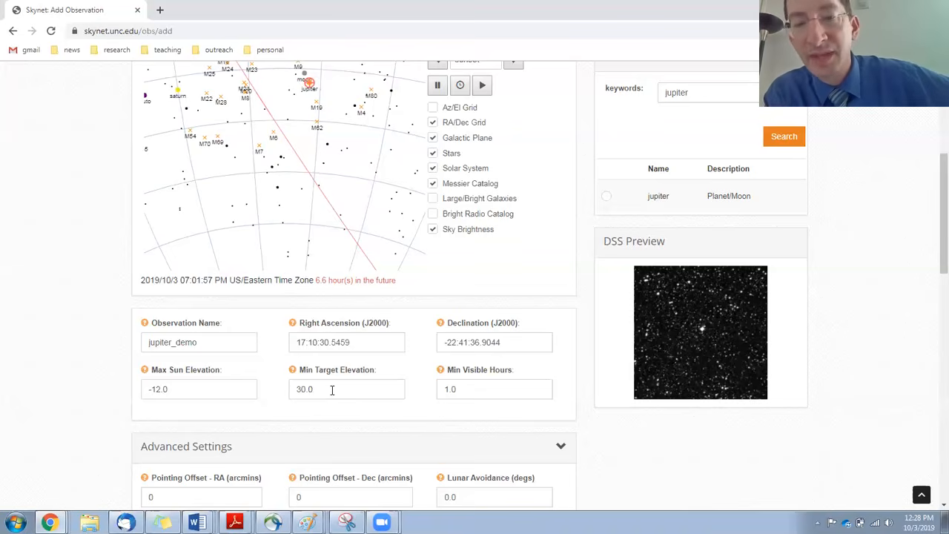
Step: Set the minimum target elevation to 20 and the minimum visible hours to 0.5
click(332, 391)
drag(330, 391, 289, 392)
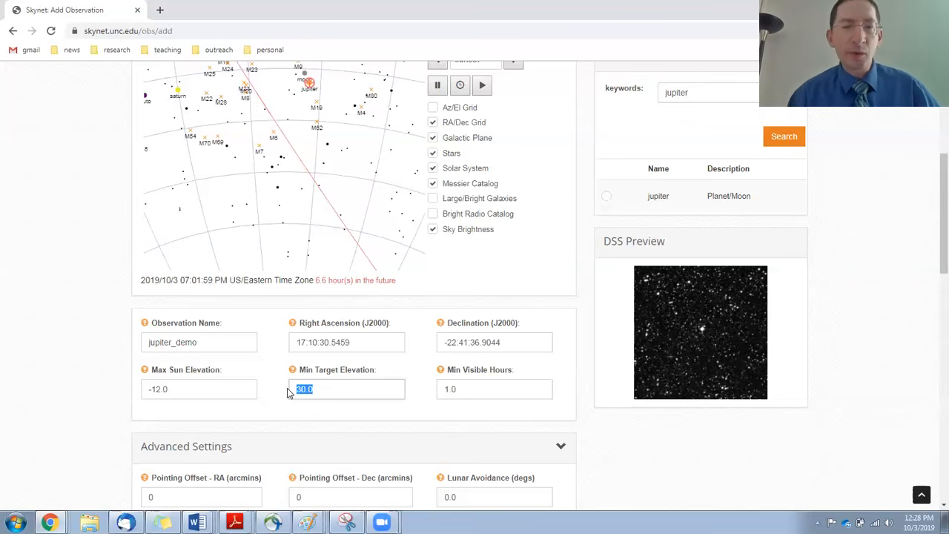
text(20)
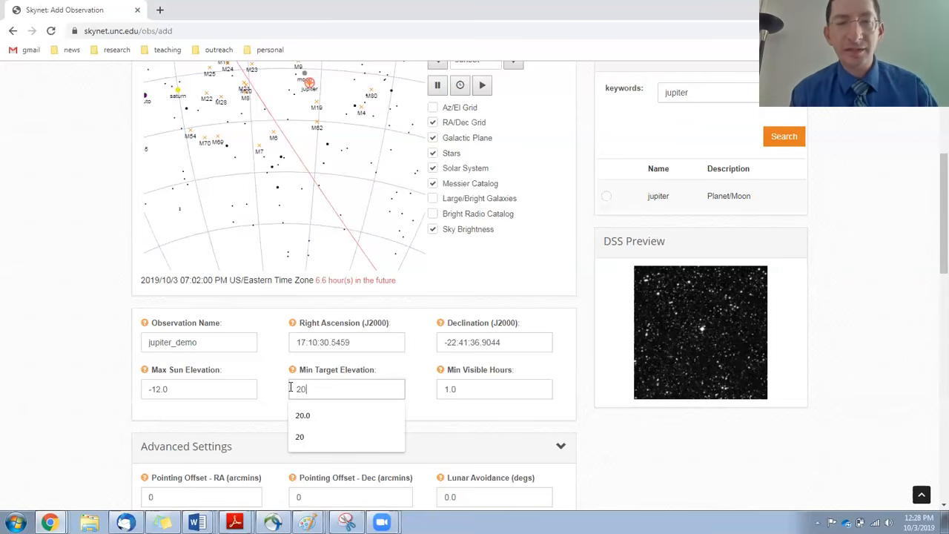
click(417, 366)
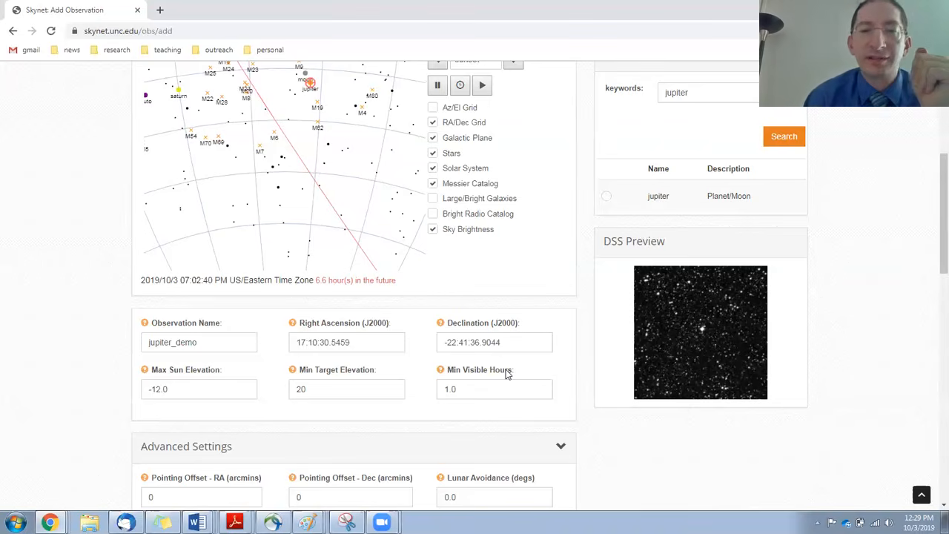
drag(460, 389, 440, 391)
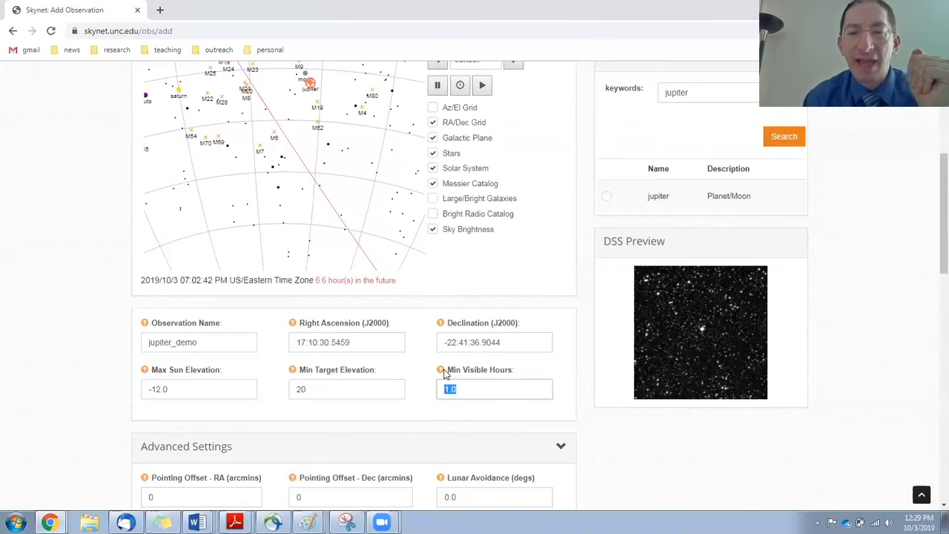
text(0.5)
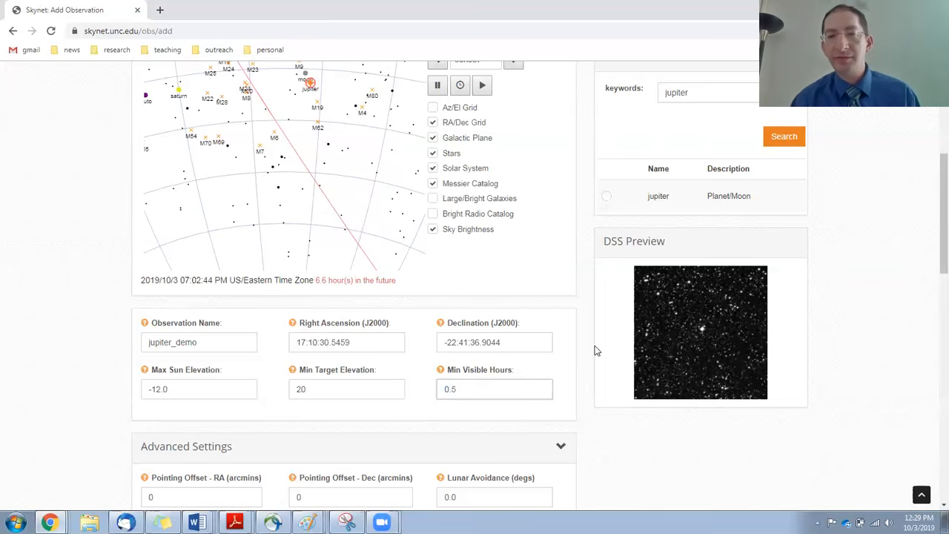
click(565, 373)
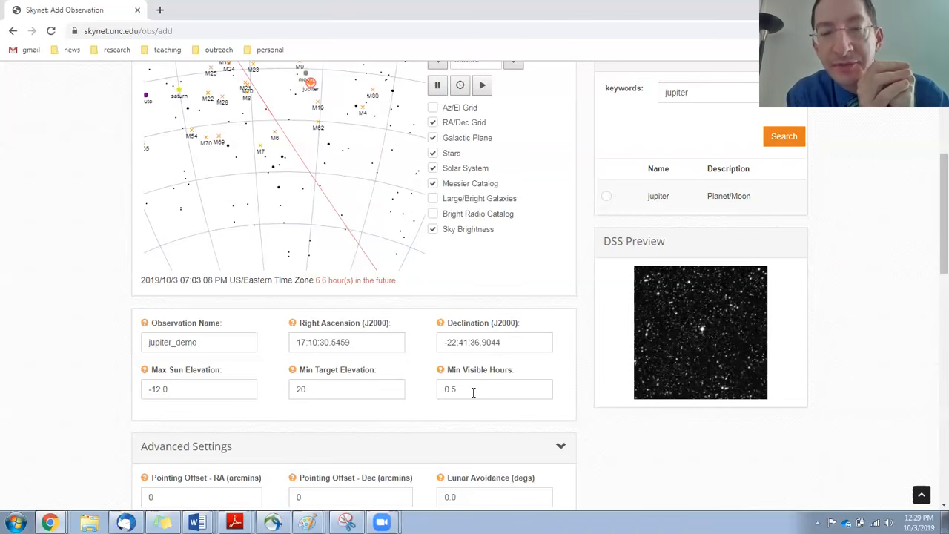
Step: Collapse the advanced settings and examine the chart of target visibility over the next 24 hours
scroll(467, 359, down, 2)
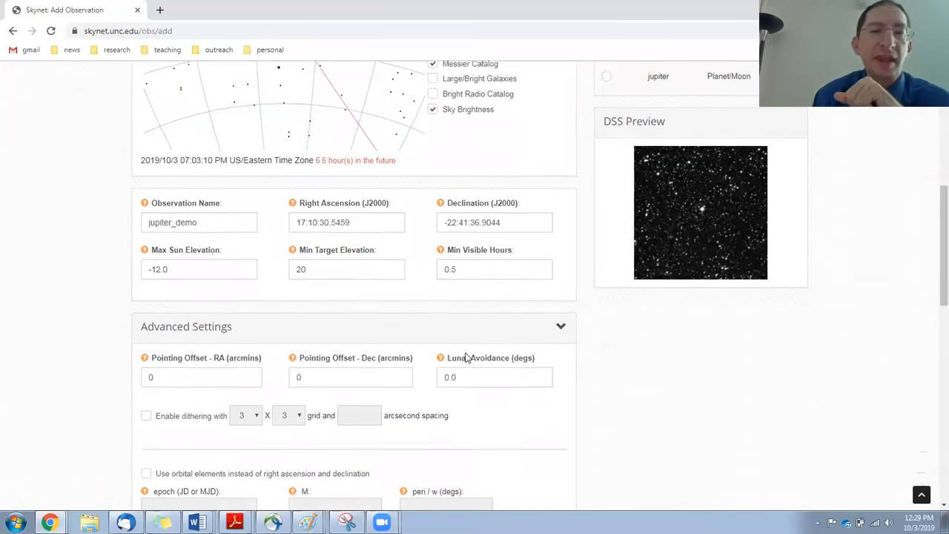
scroll(560, 330, down, 1)
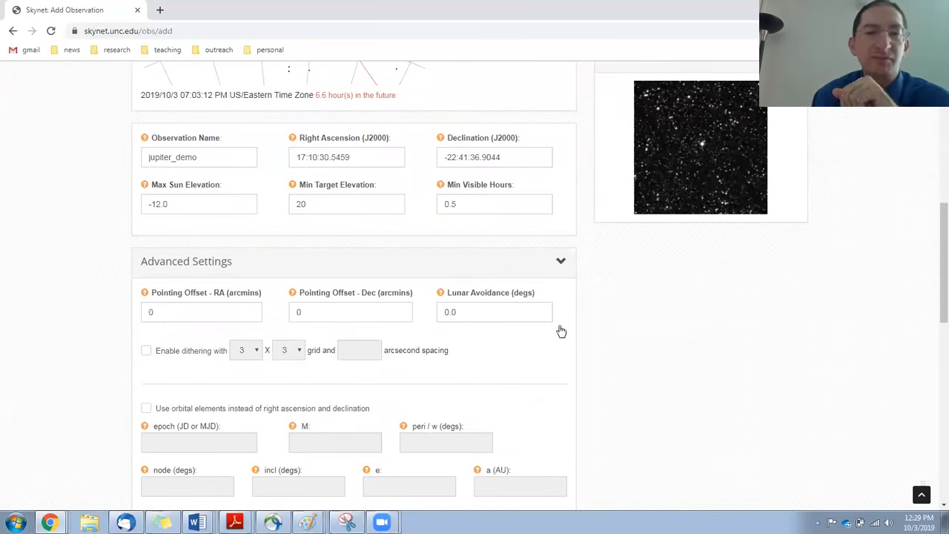
click(562, 265)
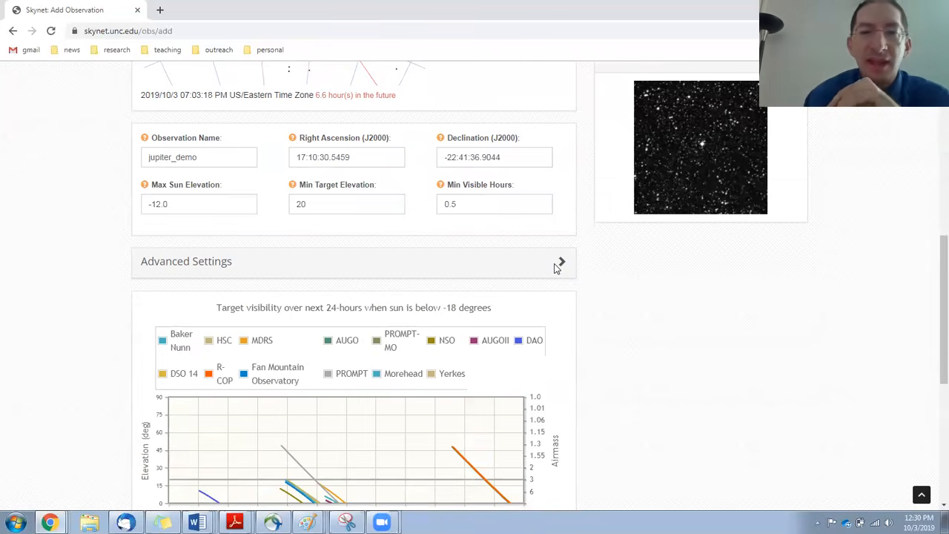
scroll(531, 271, down, 2)
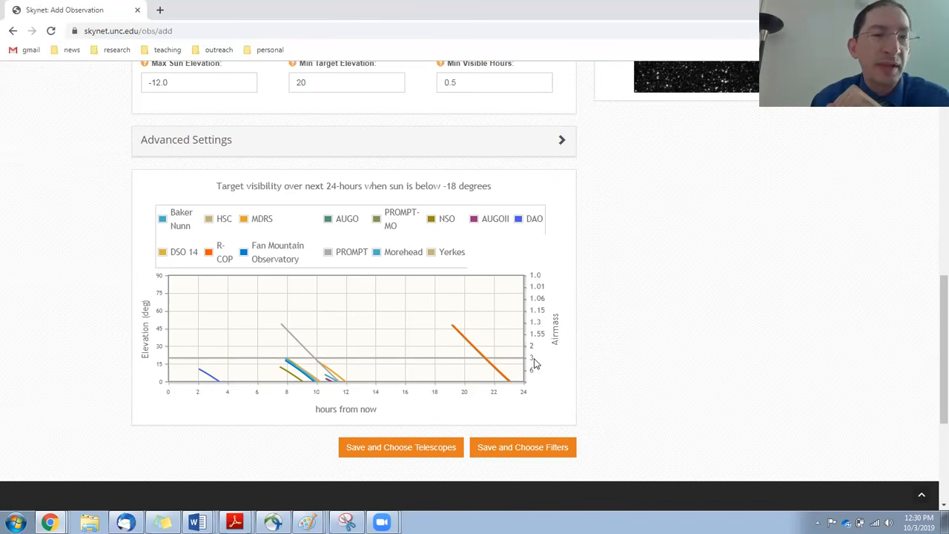
Step: Set the minimum target elevation to 30 and submit the target form
double_click(292, 82)
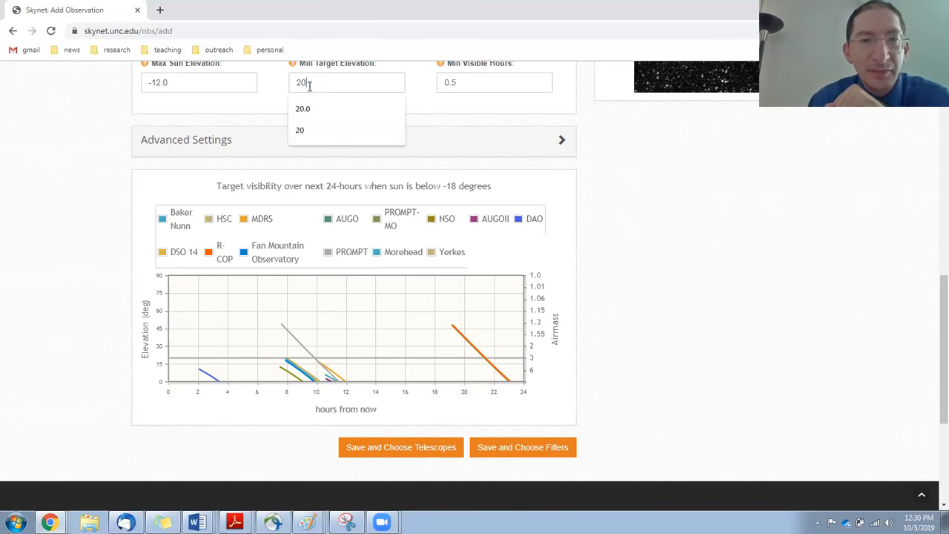
text(30)
key(Return)
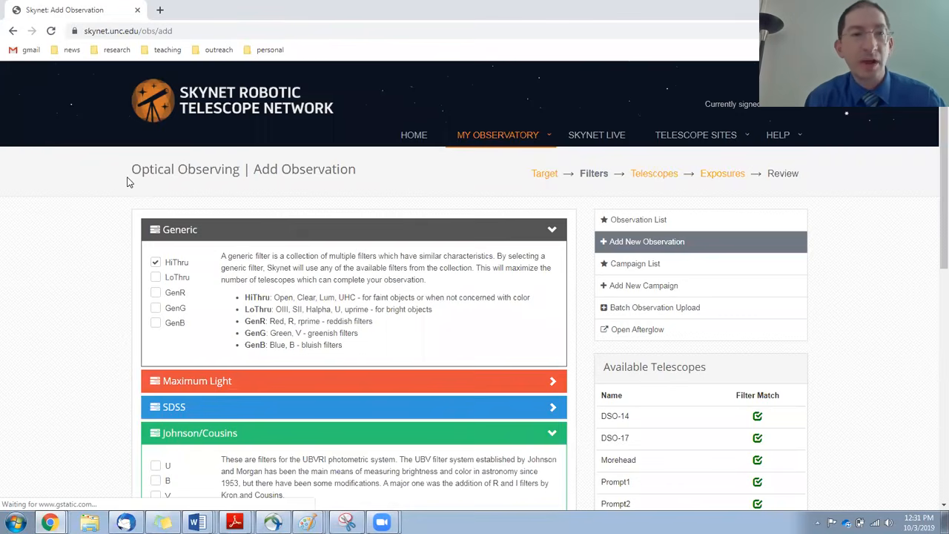
Step: Return from the filter page to the target settings and collapse the advanced settings above the visibility chart
click(12, 30)
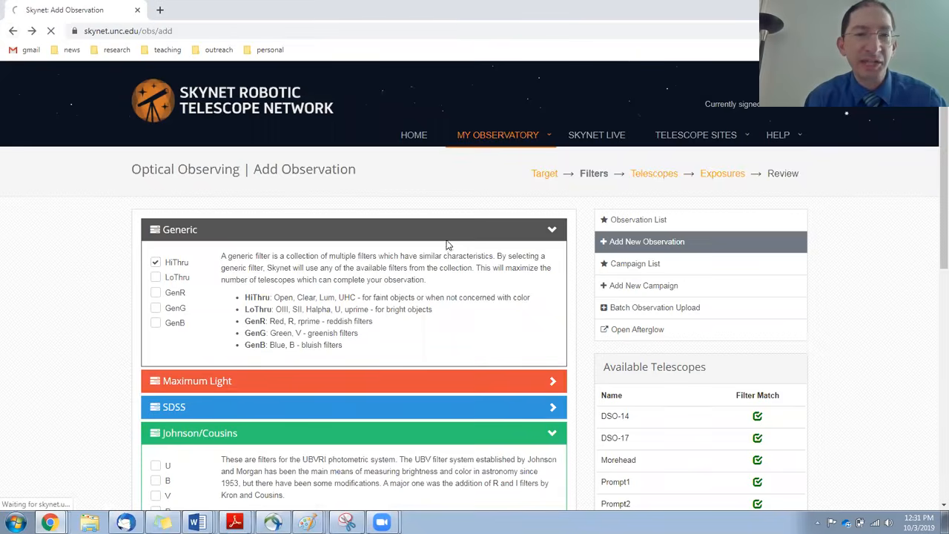
scroll(450, 254, down, 2)
scroll(420, 316, down, 3)
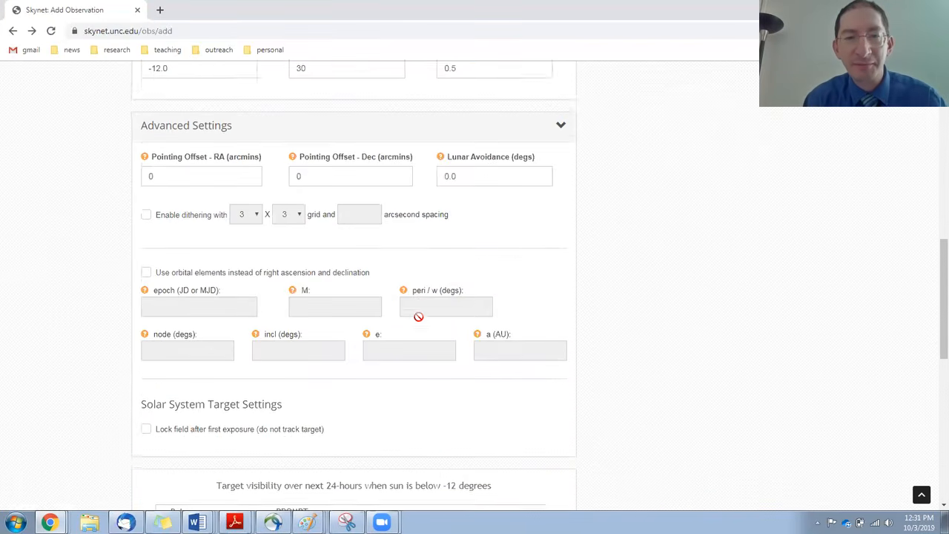
scroll(426, 315, up, 3)
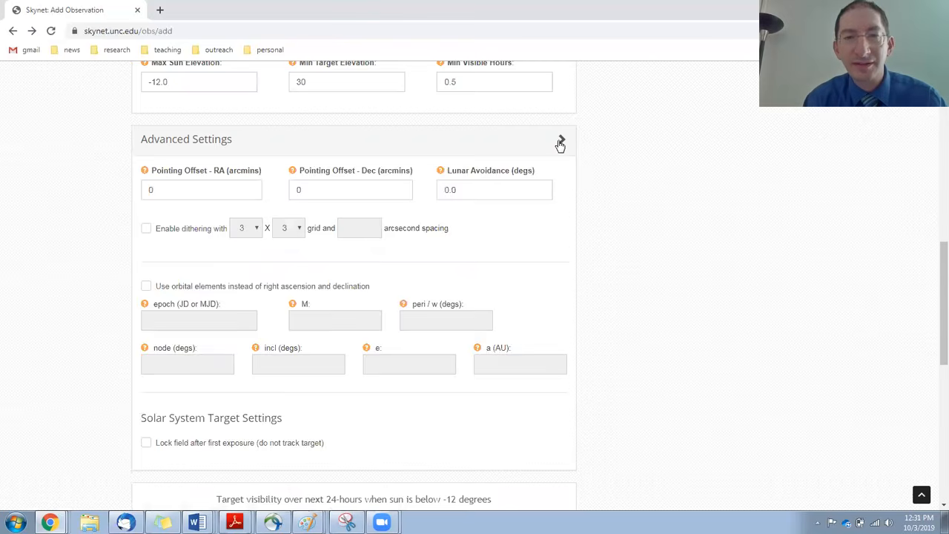
click(561, 140)
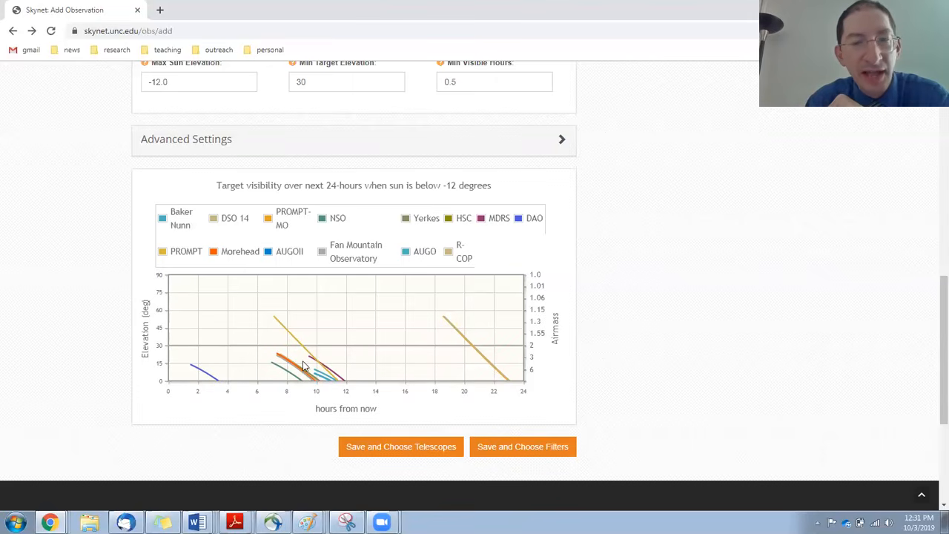
Step: Set the minimum target elevation to 20 and save the target to continue to filter selection
click(308, 82)
drag(308, 81, 293, 84)
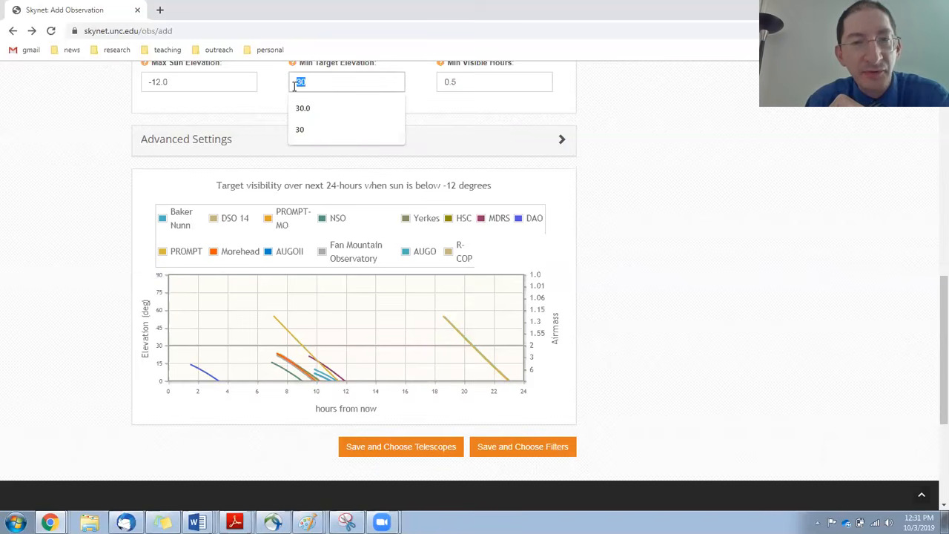
text(20)
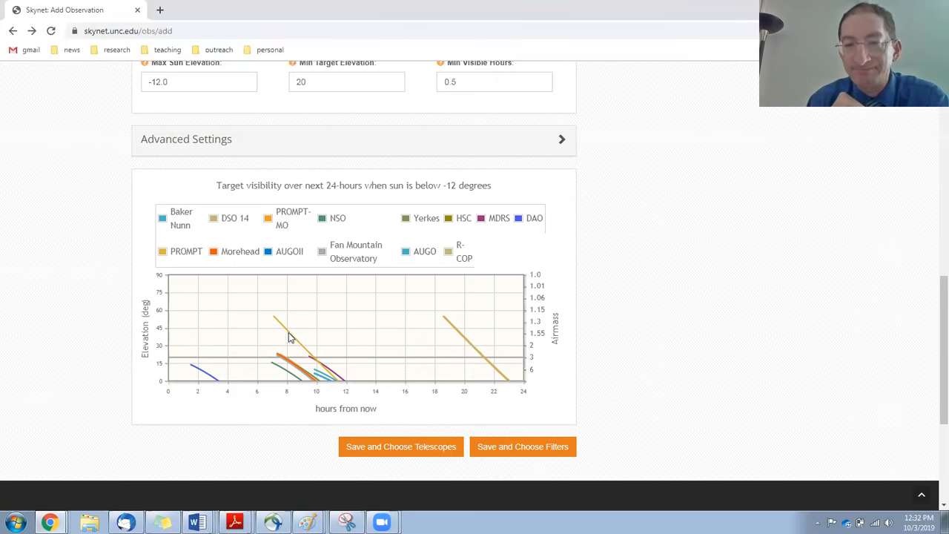
click(512, 449)
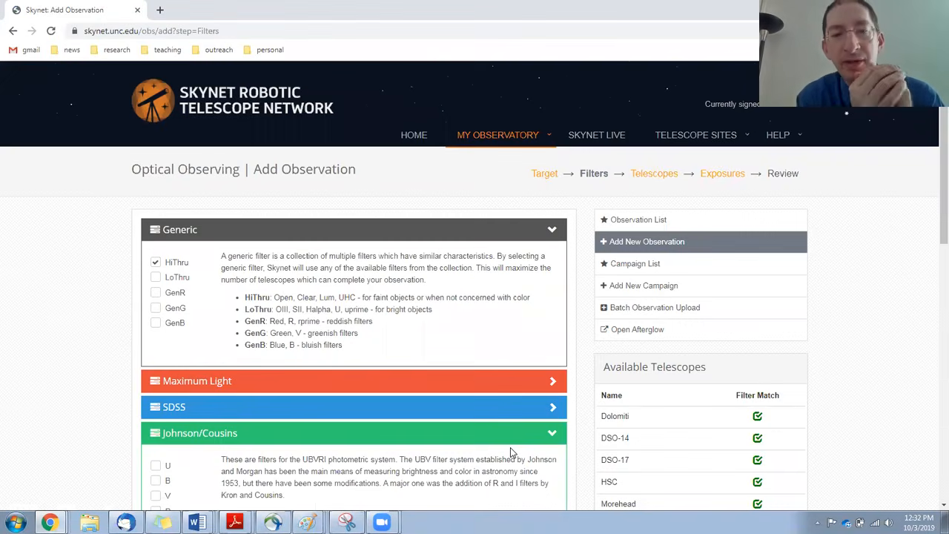
Step: Deselect the HiThru filter in the generic filter group
scroll(393, 330, down, 2)
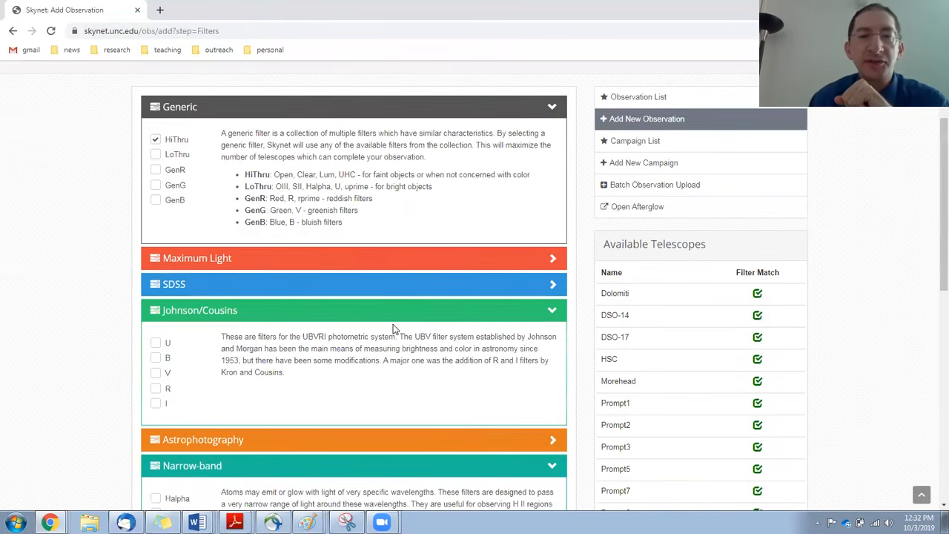
click(155, 140)
click(155, 140)
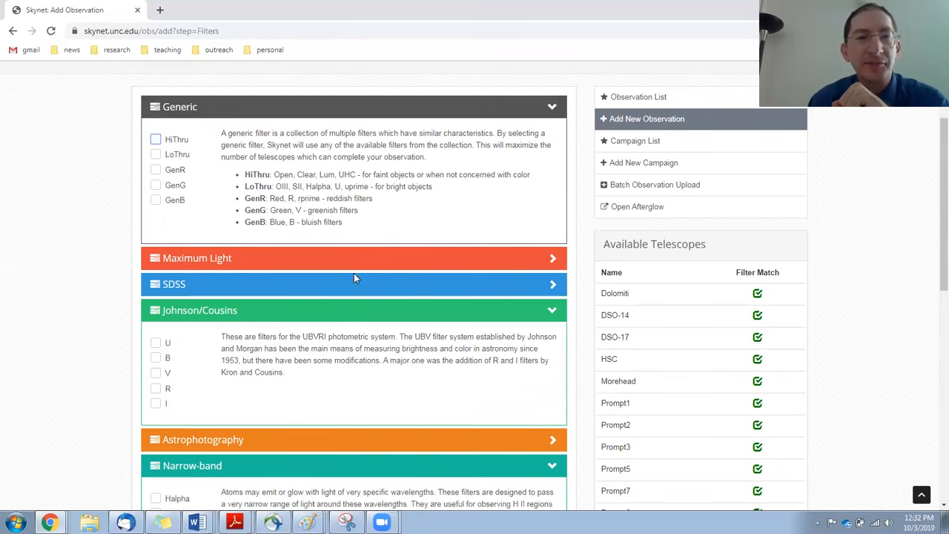
Step: Collapse the Narrow-band, Johnson/Cousins and Generic filter groups
scroll(382, 310, down, 2)
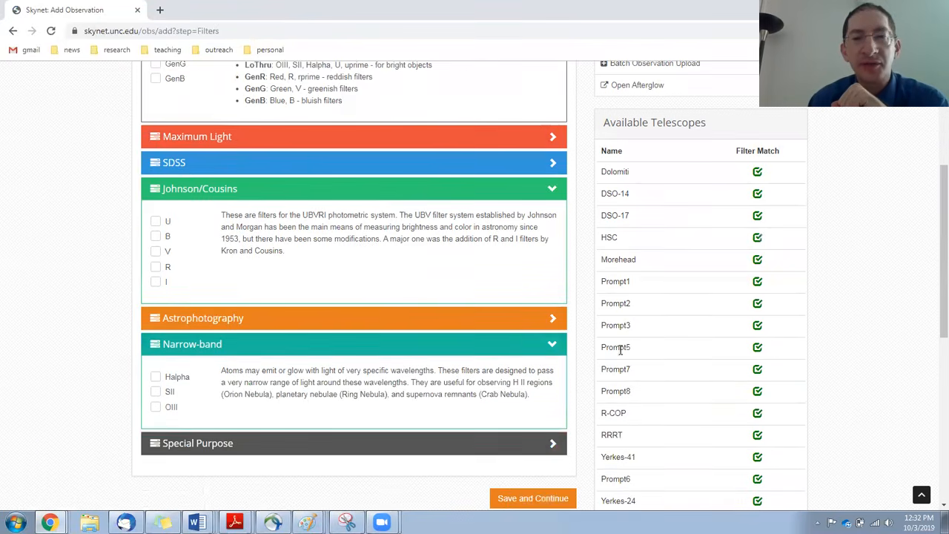
click(554, 345)
click(552, 185)
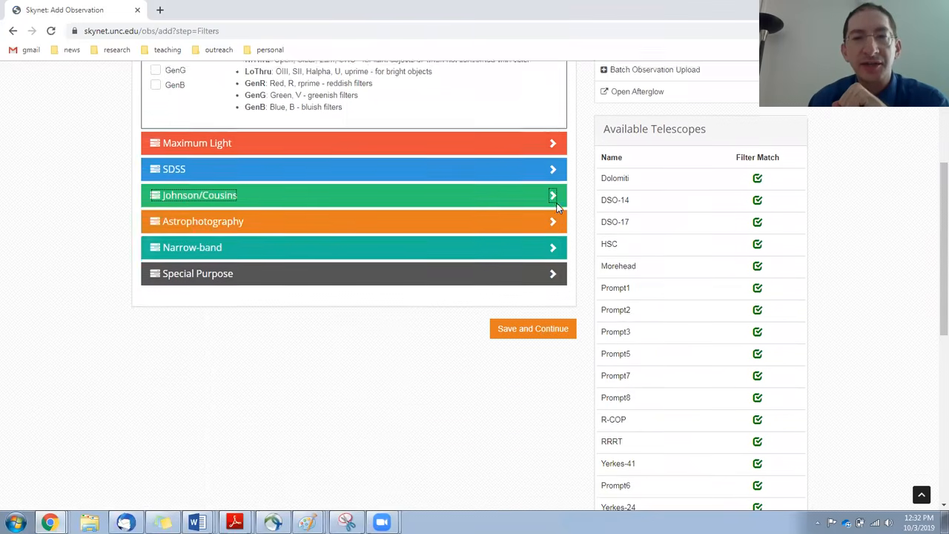
click(560, 108)
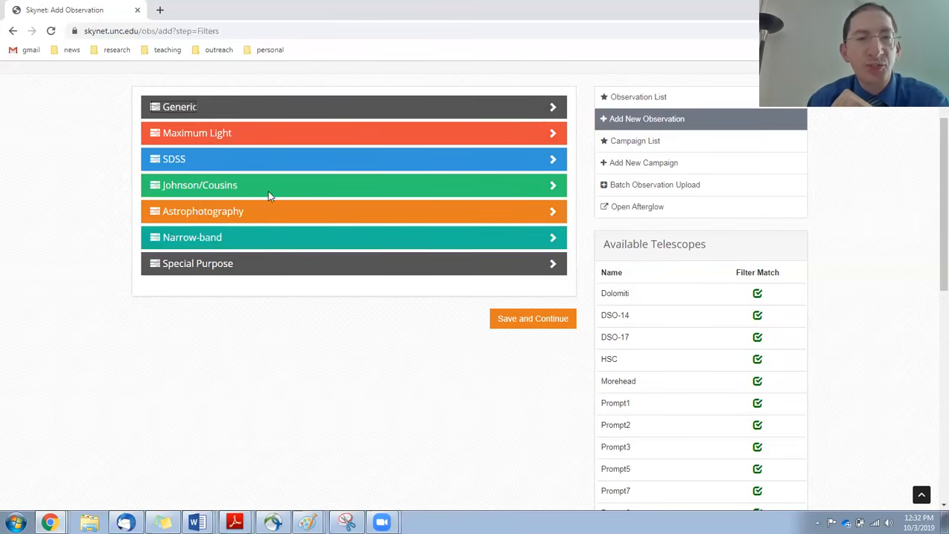
Step: Expand the Johnson/Cousins and SDSS filter groups to examine their available filters
click(553, 186)
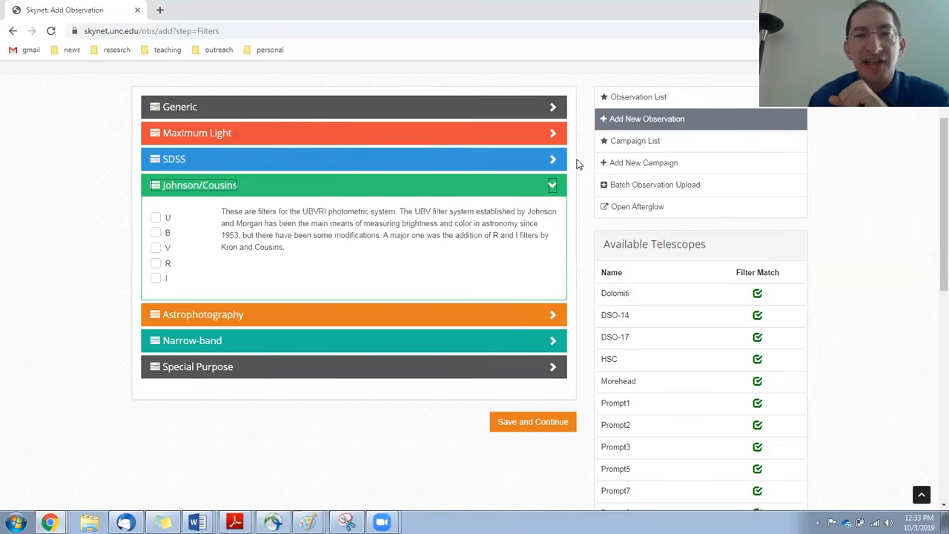
click(550, 158)
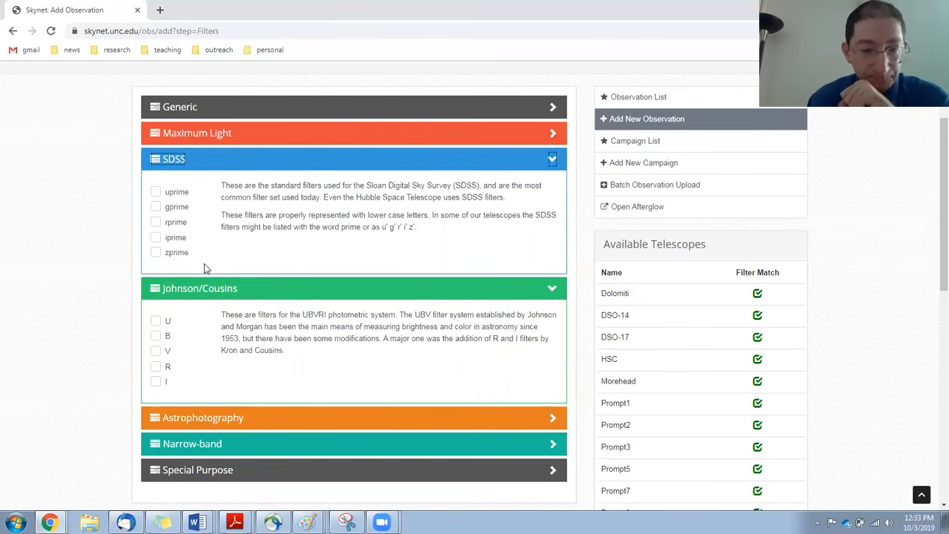
Step: Expand the Astrophotography, Narrow-band and Generic filter groups to examine their available filters and descriptions
click(555, 421)
scroll(245, 364, down, 1)
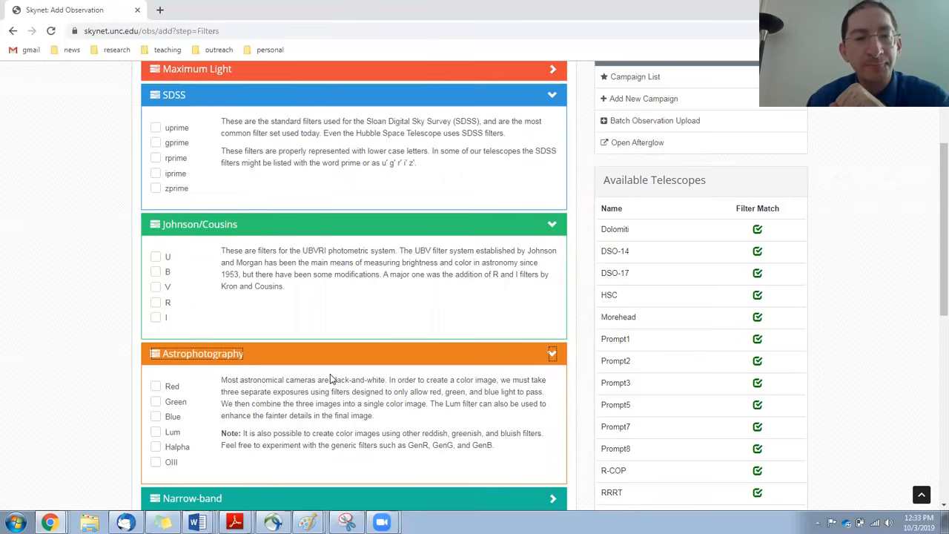
scroll(329, 388, down, 2)
click(554, 380)
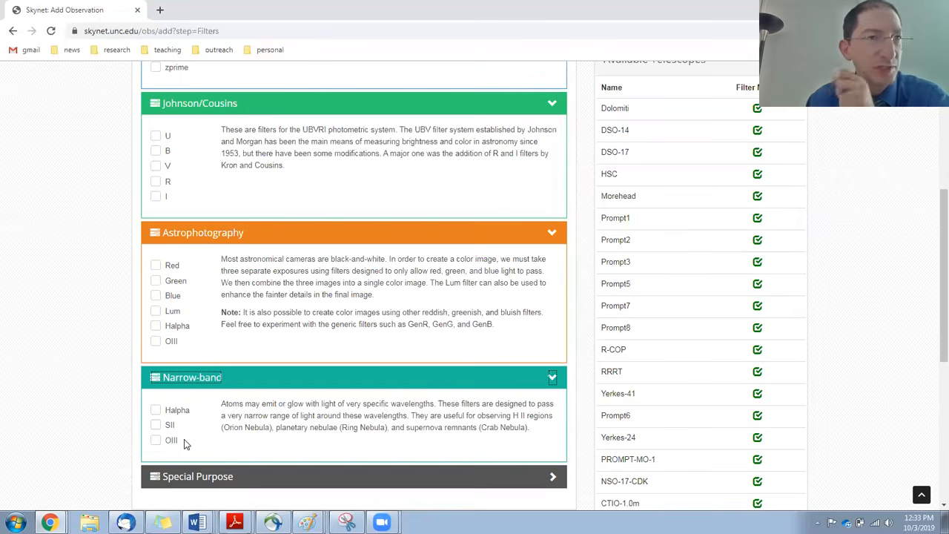
scroll(190, 445, up, 4)
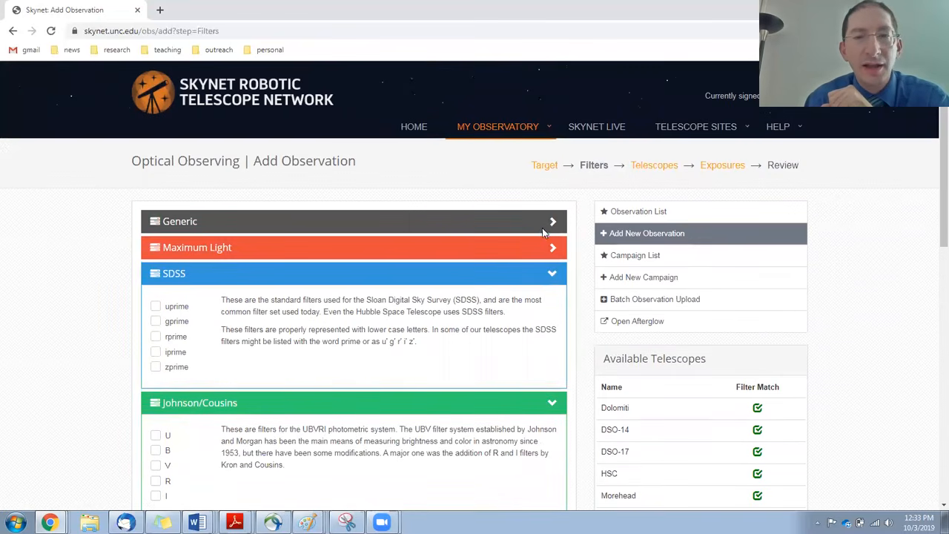
click(553, 221)
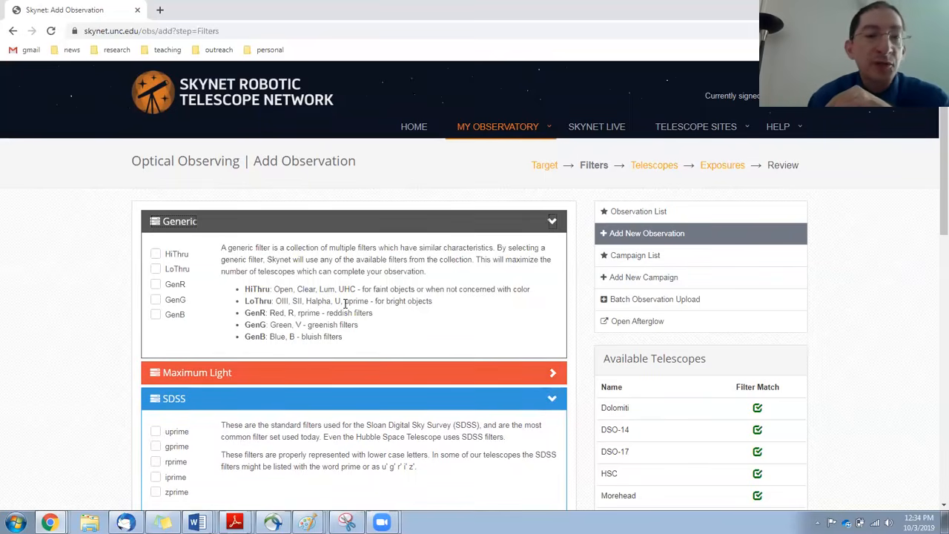
Step: Select the U filter in the Johnson/Cousins group and check the filter match of the available telescopes
scroll(442, 290, down, 4)
click(155, 247)
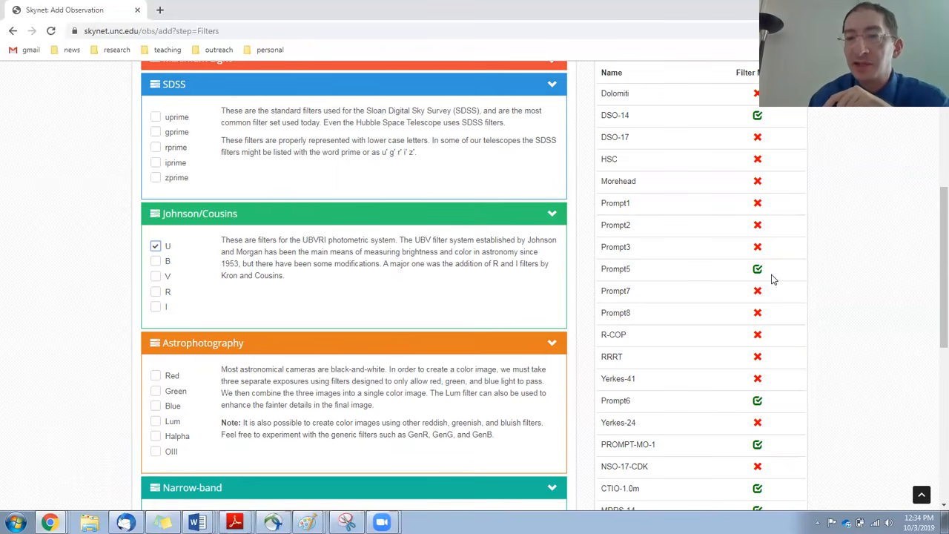
scroll(767, 301, down, 2)
right_click(767, 303)
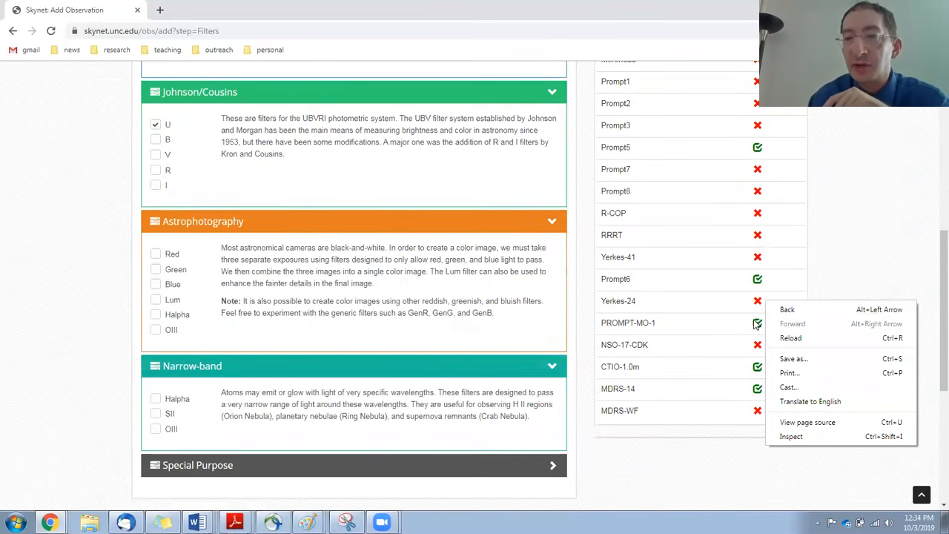
click(756, 325)
scroll(756, 324, up, 2)
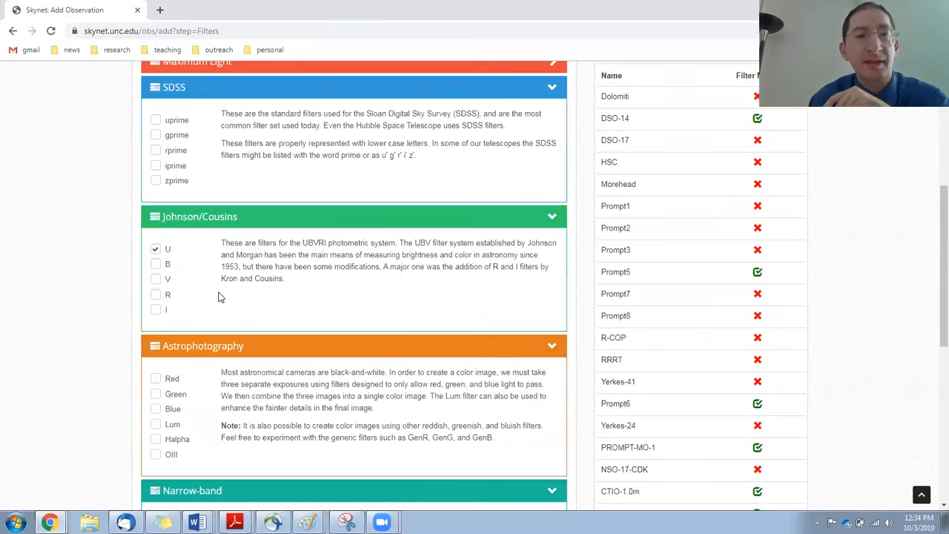
Step: Add the Johnson/Cousins B filter and save the filter selection to continue to telescope selection
click(157, 265)
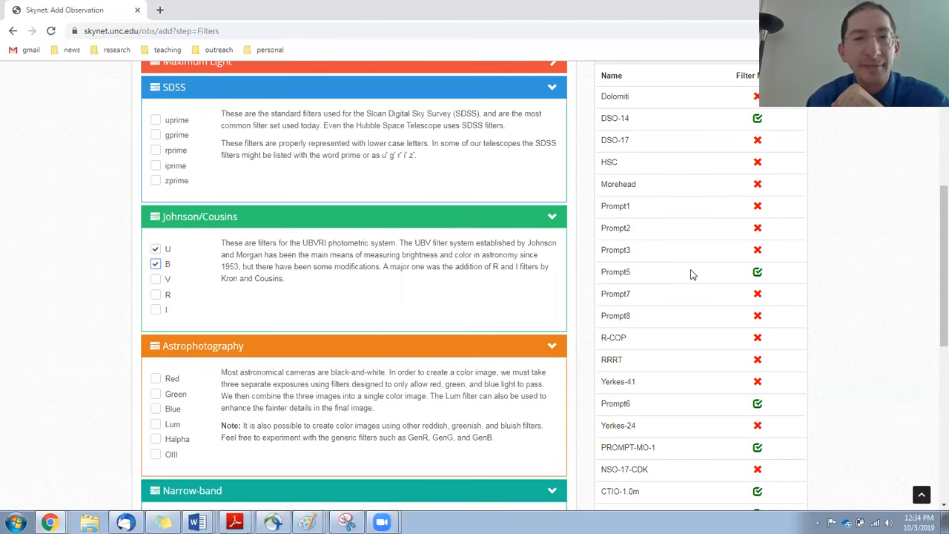
scroll(691, 274, down, 4)
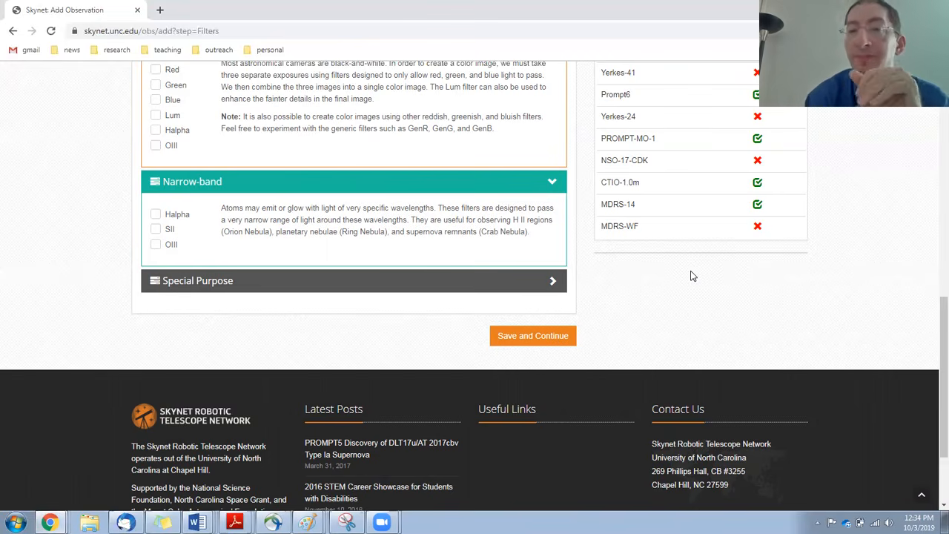
click(541, 338)
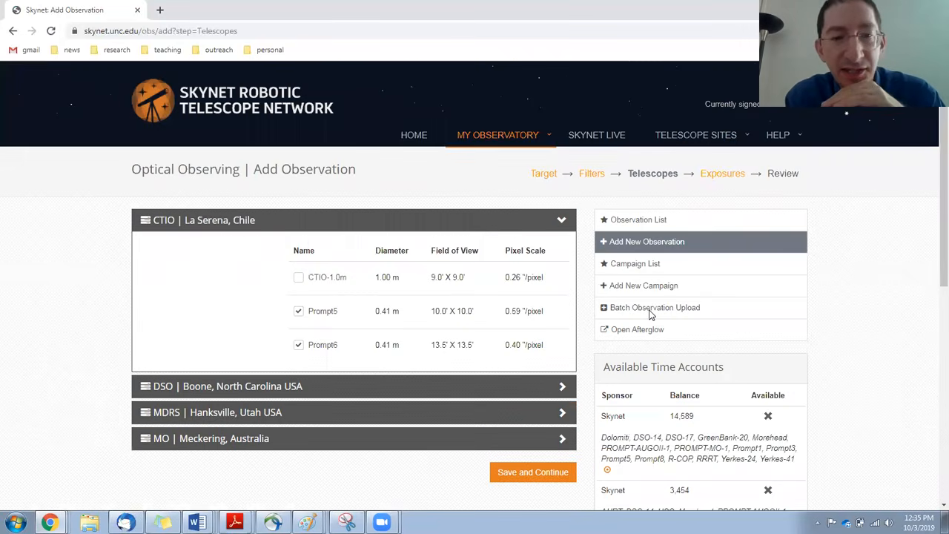
Step: Collapse the CTIO site group and examine the available time accounts with their balances and telescopes
click(562, 220)
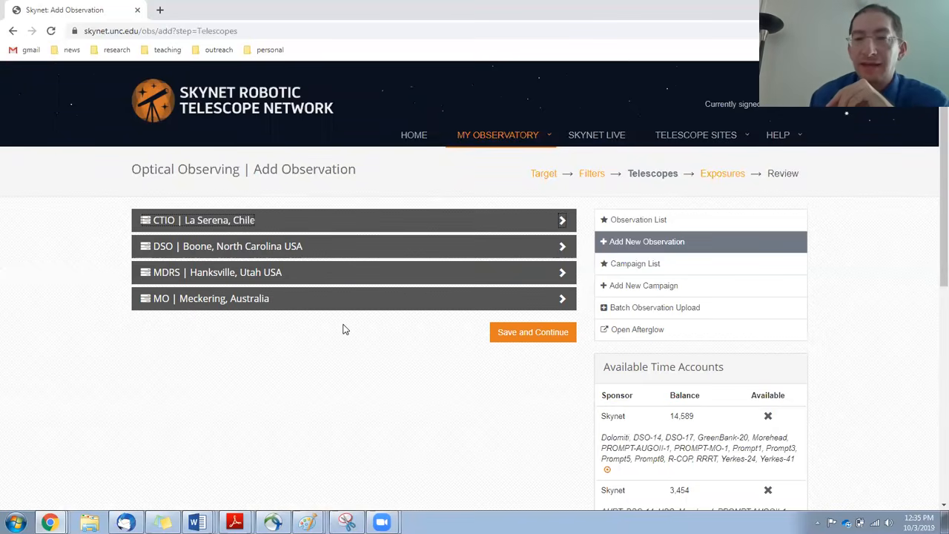
scroll(343, 328, down, 2)
scroll(739, 308, down, 2)
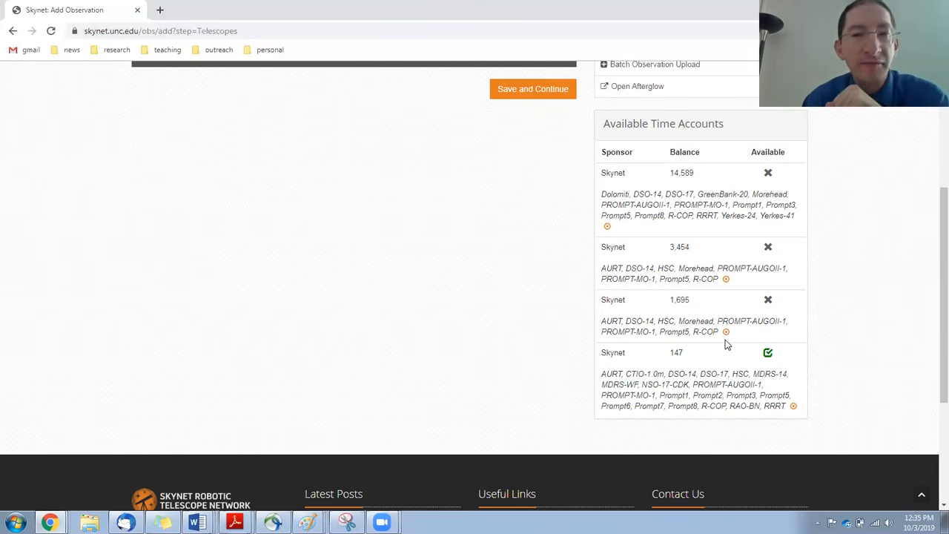
scroll(521, 333, up, 3)
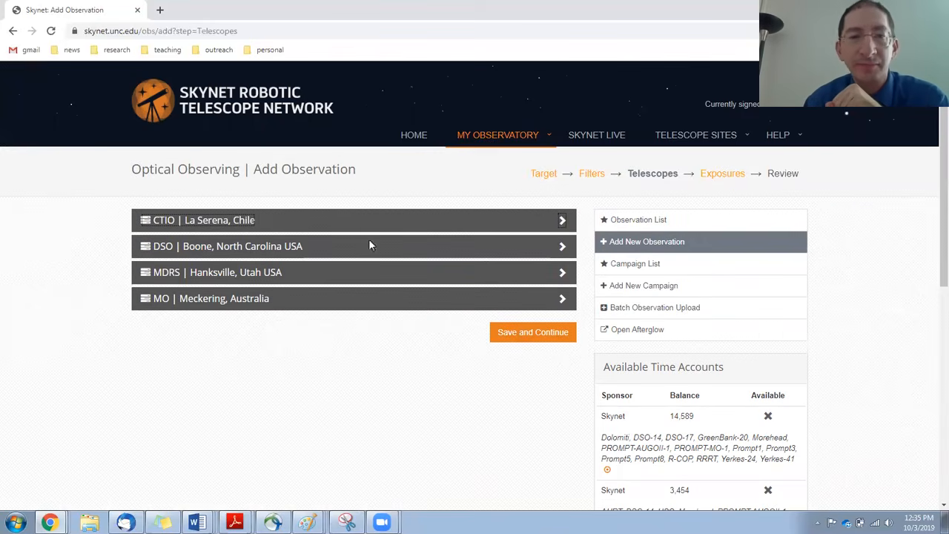
Step: Expand the CTIO and DSO site groups and select the CTIO-1.0m and DSO-14 telescopes
click(562, 221)
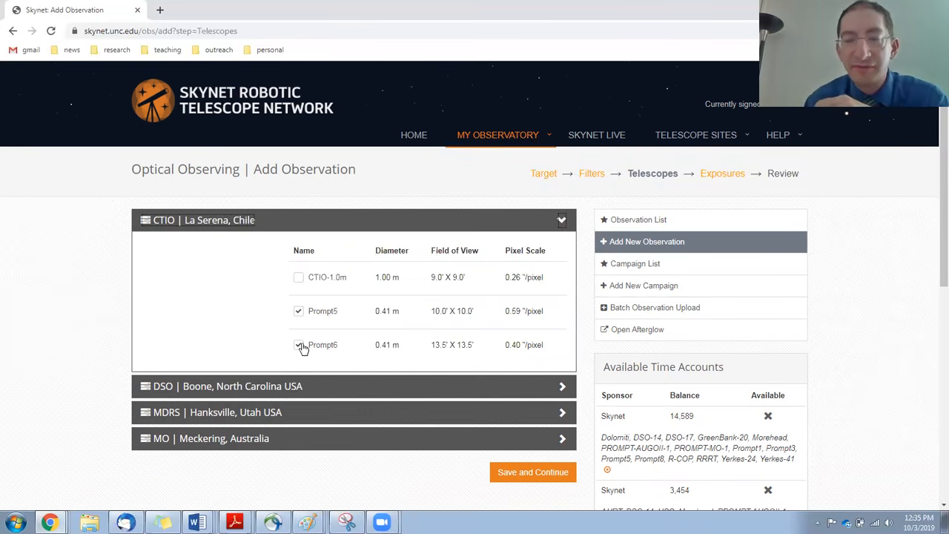
click(298, 279)
click(562, 386)
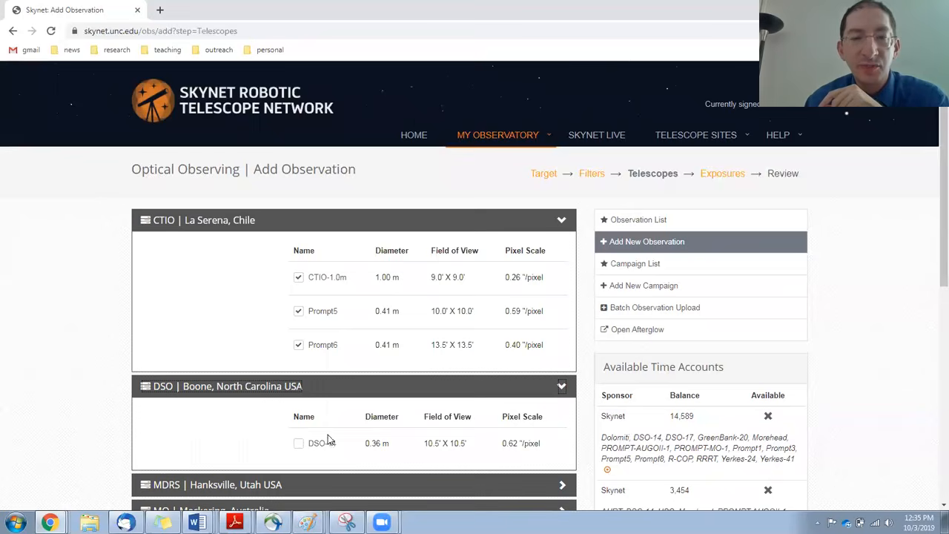
click(299, 443)
scroll(370, 386, down, 1)
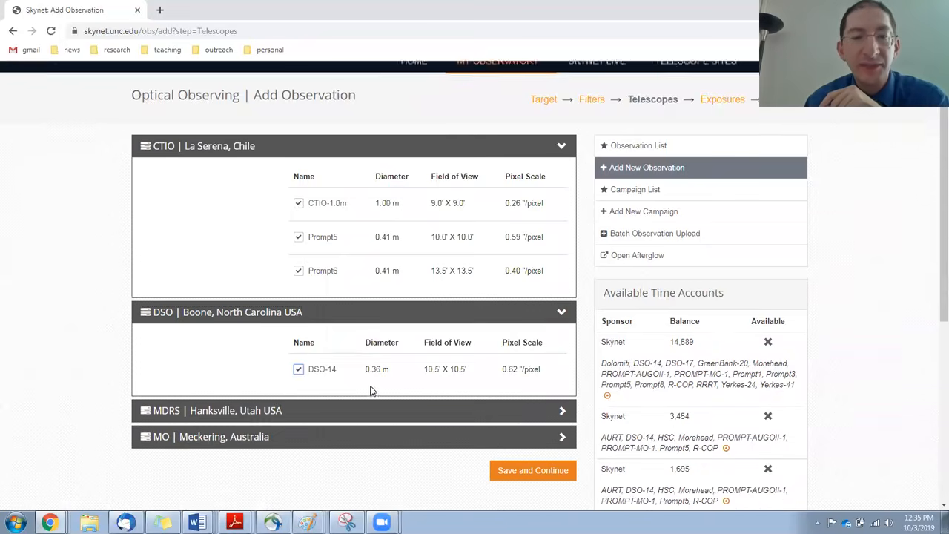
Step: Expand the MDRS and MO site groups and select the MDRS-14 and PROMPT-MO-1 telescopes
scroll(372, 391, down, 1)
click(561, 364)
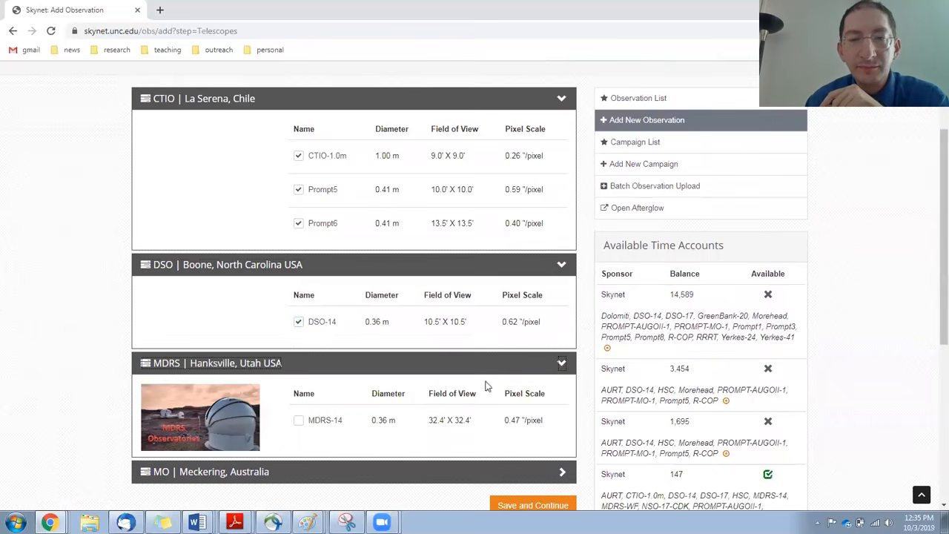
click(300, 422)
scroll(466, 394, down, 3)
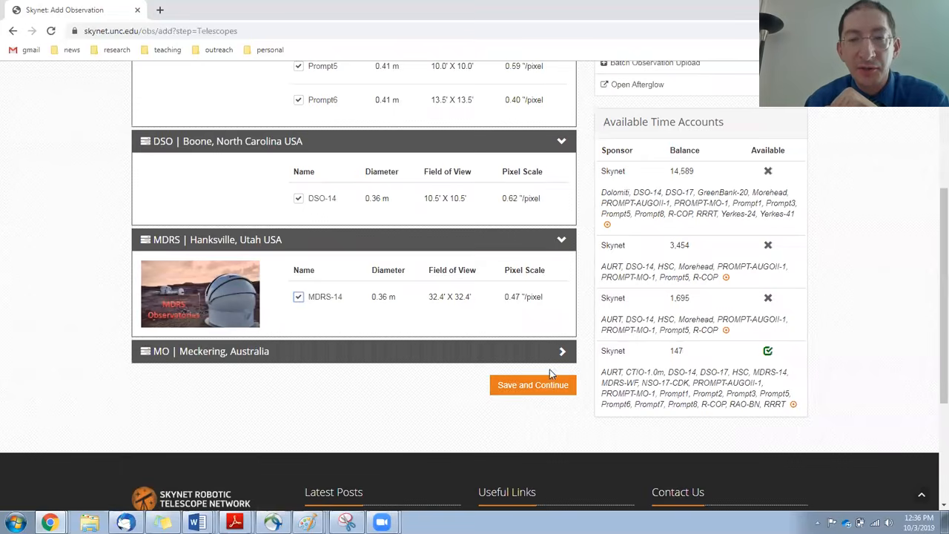
click(562, 353)
click(300, 410)
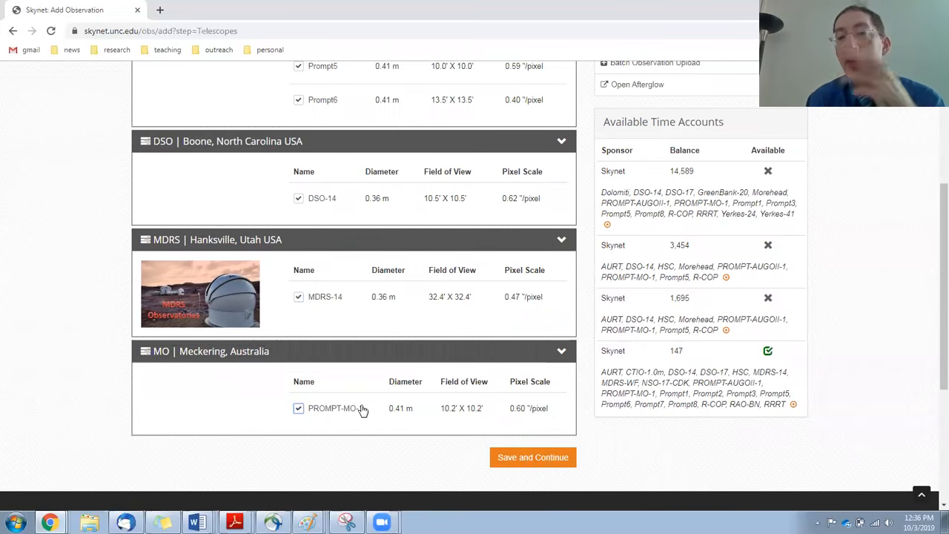
Step: Match the telescope selection to the Skynet time account with the 14,589 balance, and switch it to the account with the 147 balance
click(607, 226)
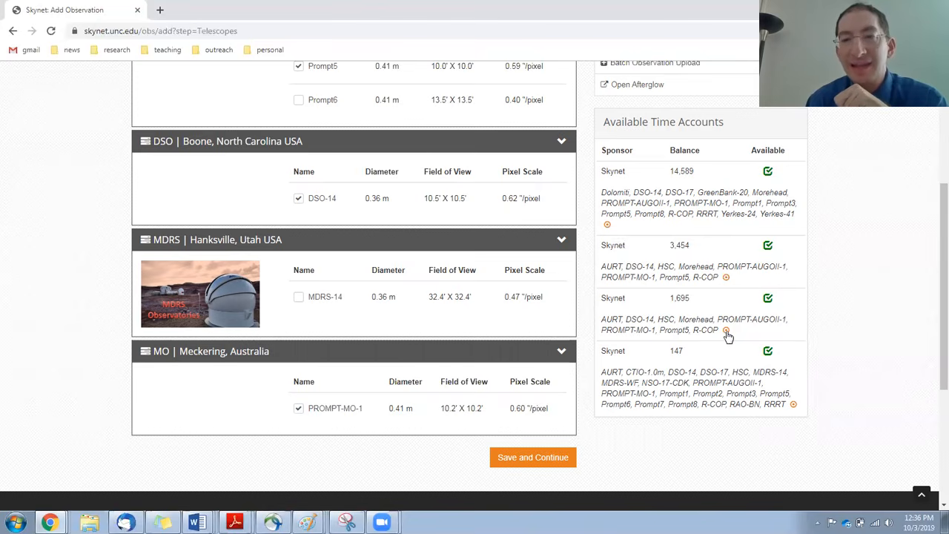
click(794, 405)
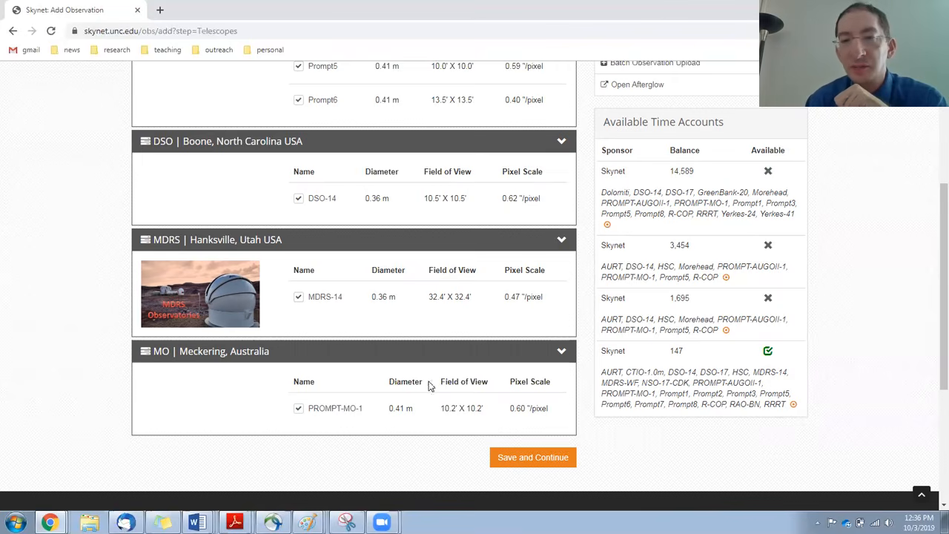
Step: Deselect the DSO-14, MDRS-14 and CTIO-1.0m telescopes
scroll(227, 339, up, 2)
scroll(225, 338, down, 1)
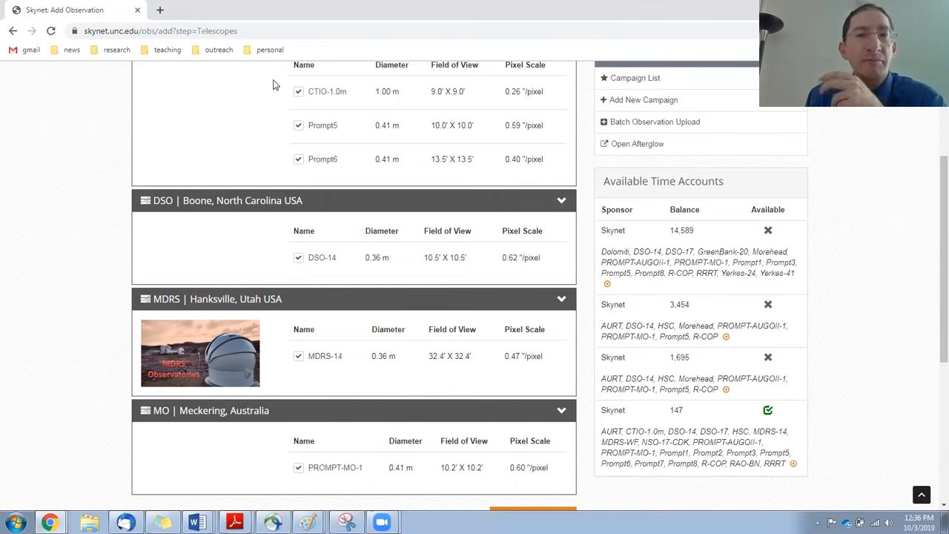
click(299, 258)
click(299, 357)
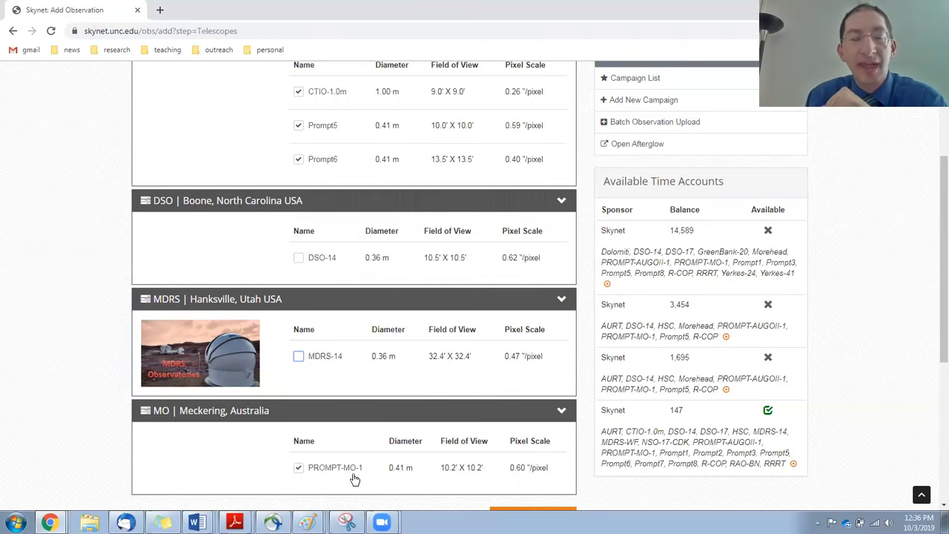
scroll(358, 408, up, 1)
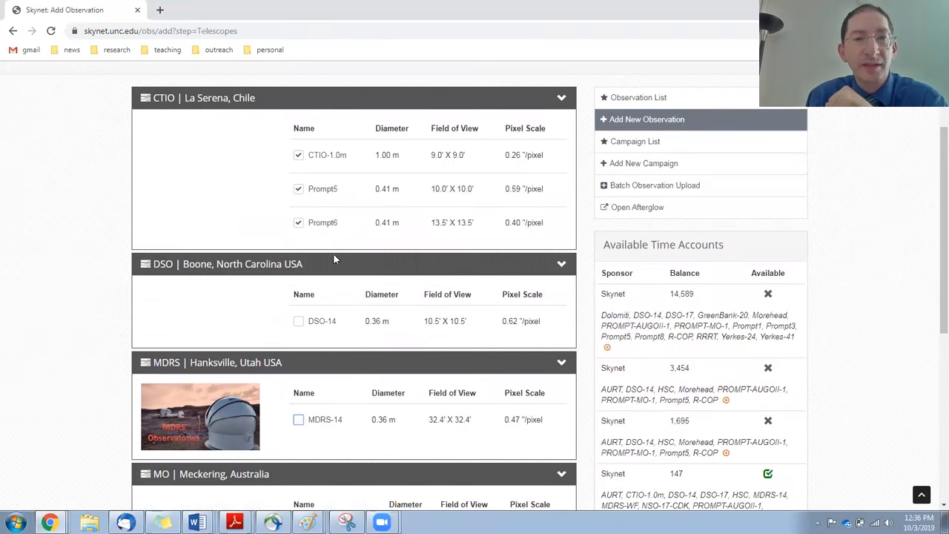
click(299, 158)
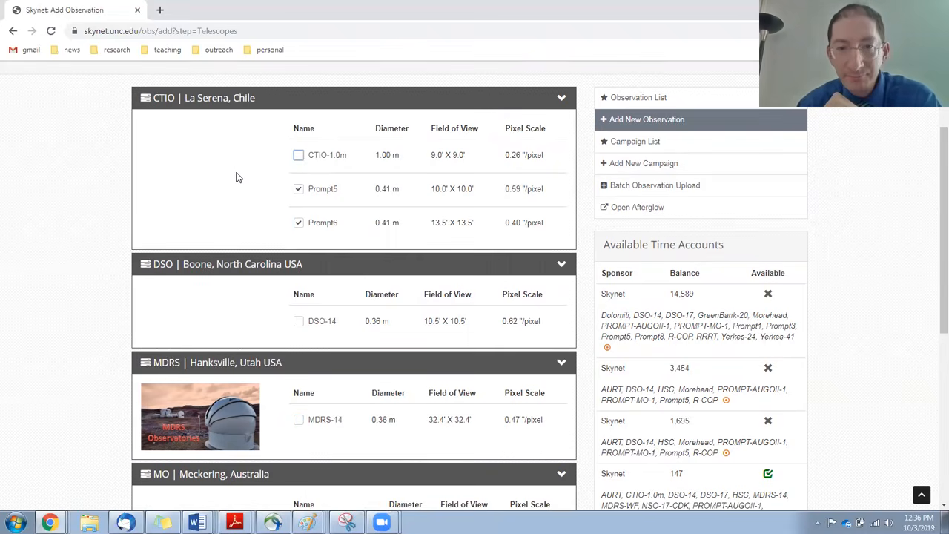
Step: Review the selected telescopes and save them to continue to the exposure settings
scroll(252, 167, down, 1)
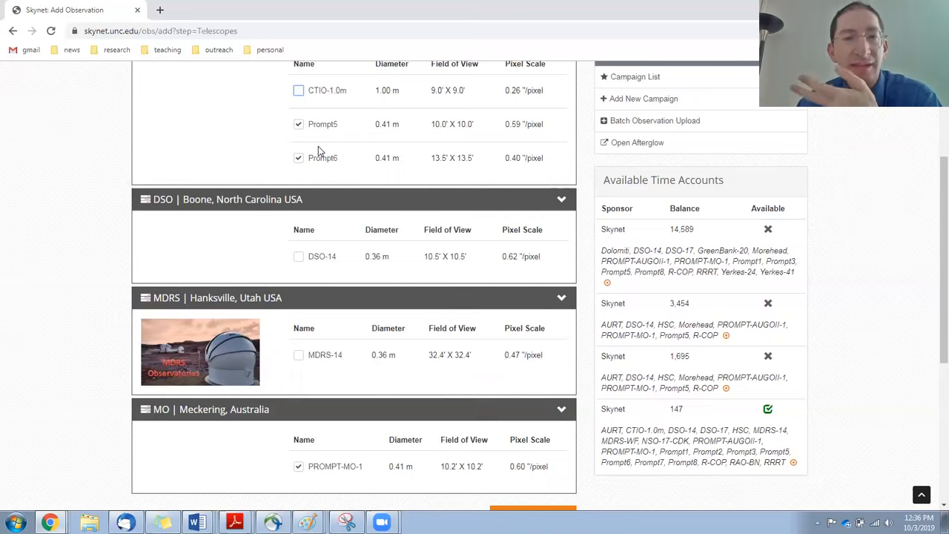
scroll(318, 146, down, 1)
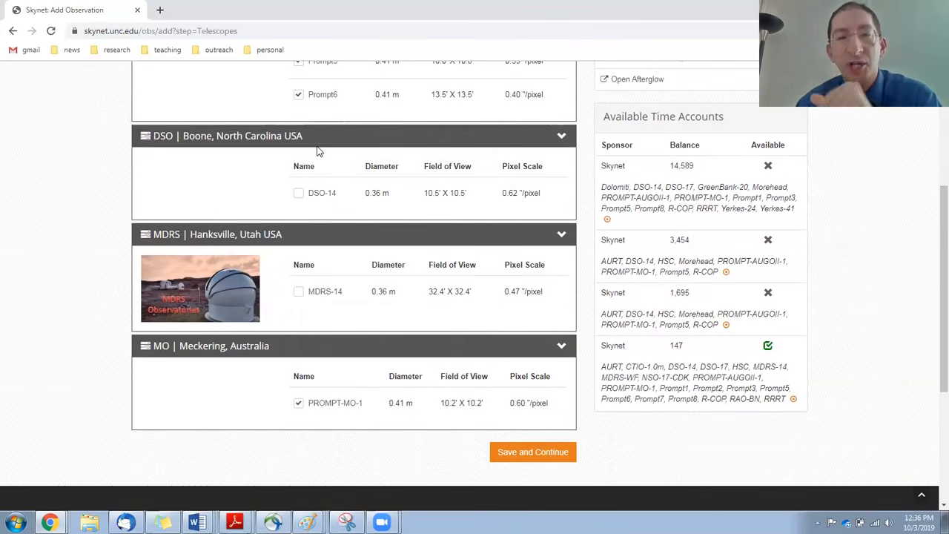
scroll(318, 151, up, 1)
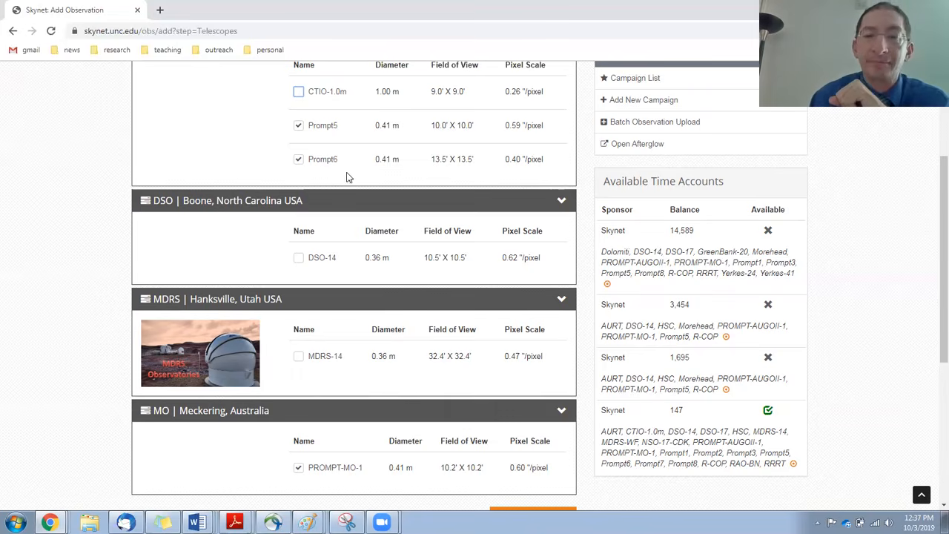
scroll(420, 178, down, 2)
click(521, 403)
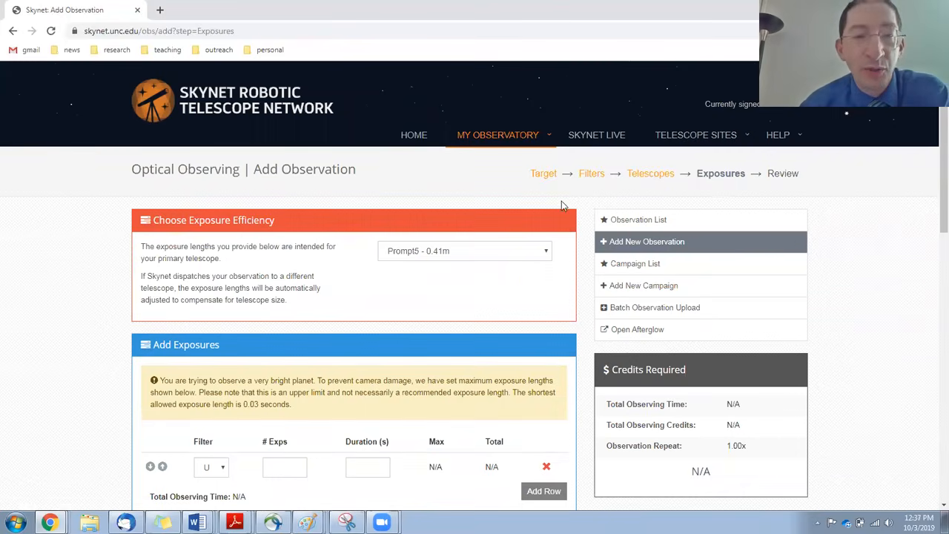
Step: Set the primary telescope for exposure efficiency to Generic 16-inch | back-illuminated CCD
scroll(286, 324, down, 1)
scroll(286, 325, down, 1)
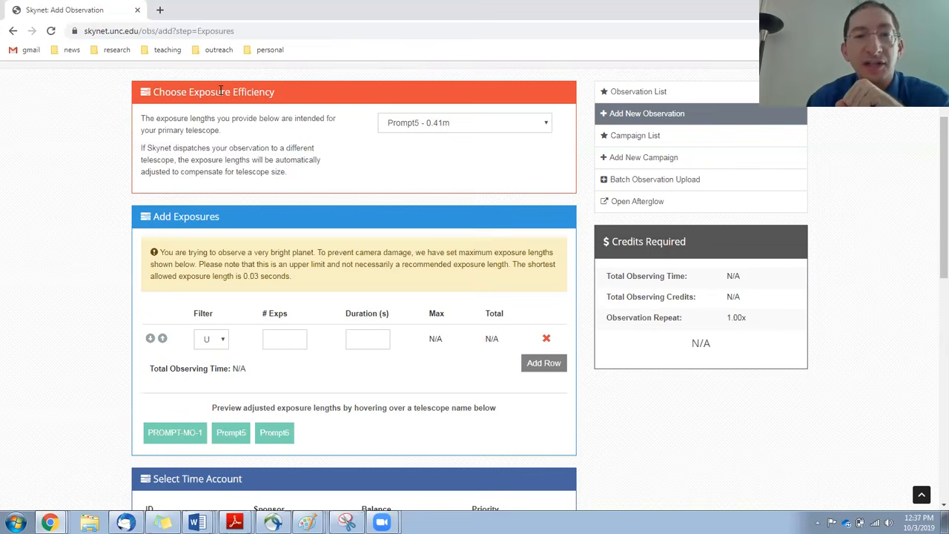
click(515, 123)
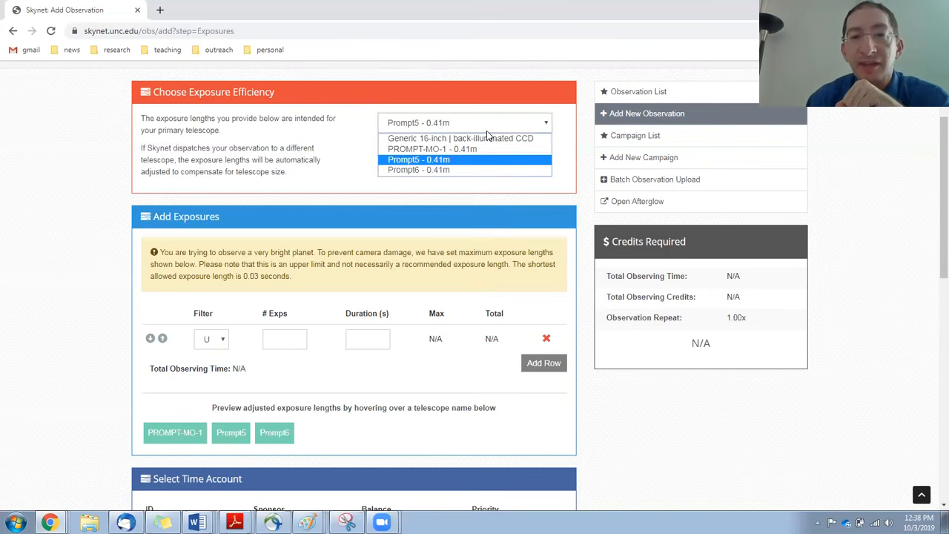
click(419, 138)
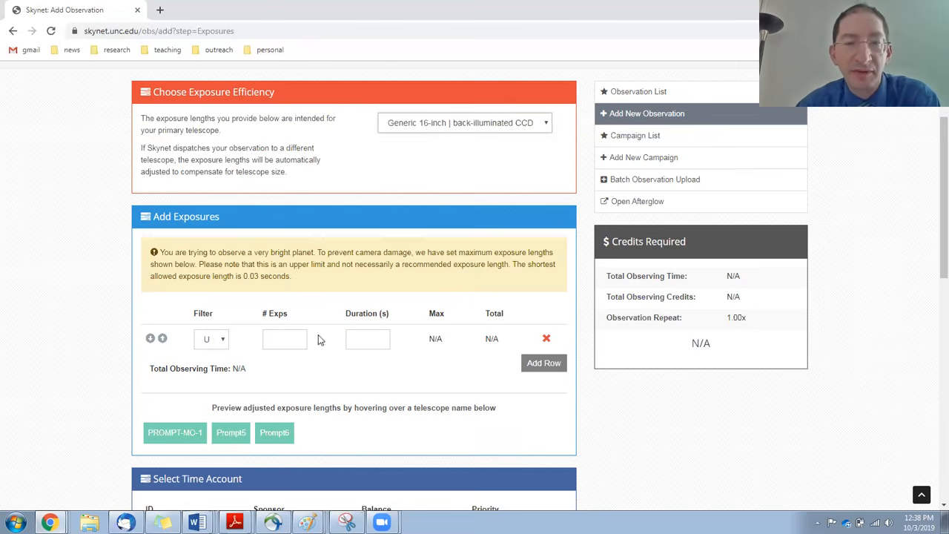
Step: Set 2 exposures for the U filter and add a second row for the B filter with 2 exposures
click(287, 339)
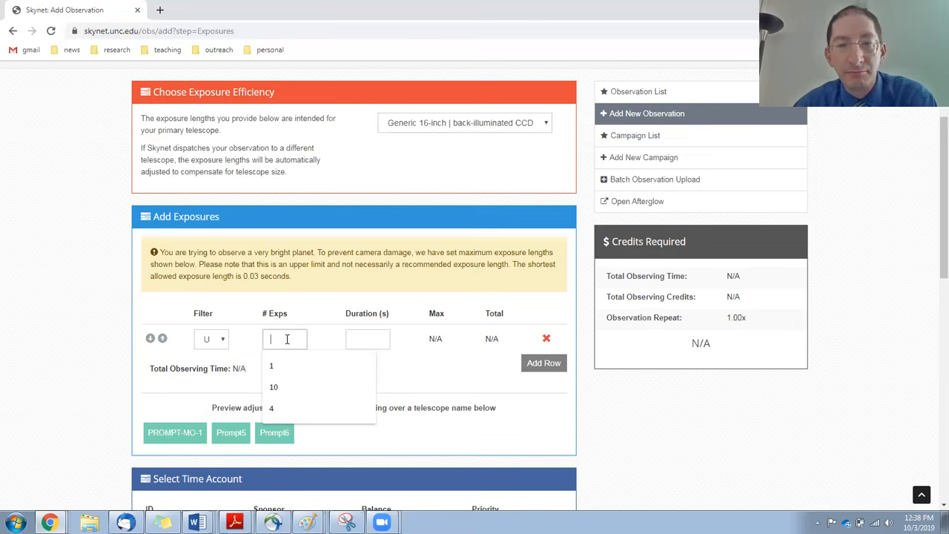
text(2)
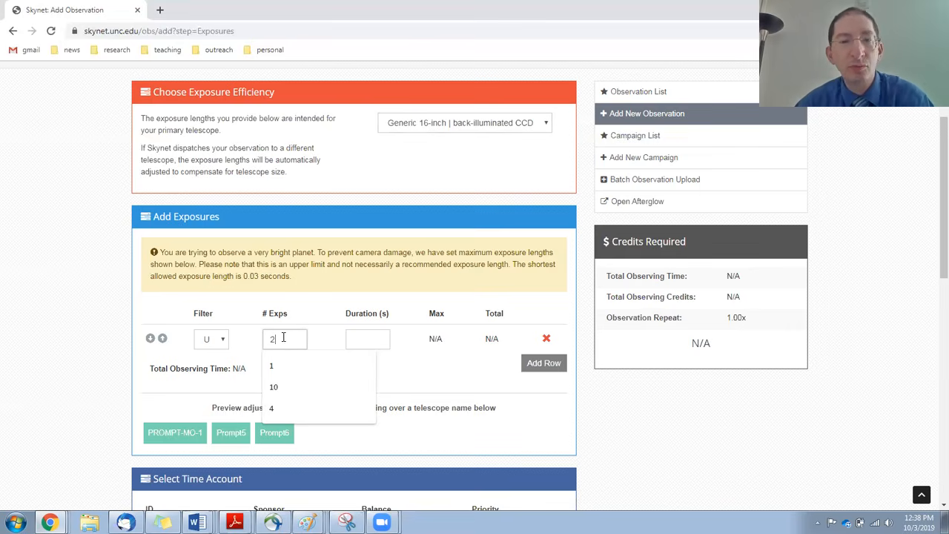
click(547, 365)
click(223, 370)
click(213, 396)
click(283, 368)
text(2)
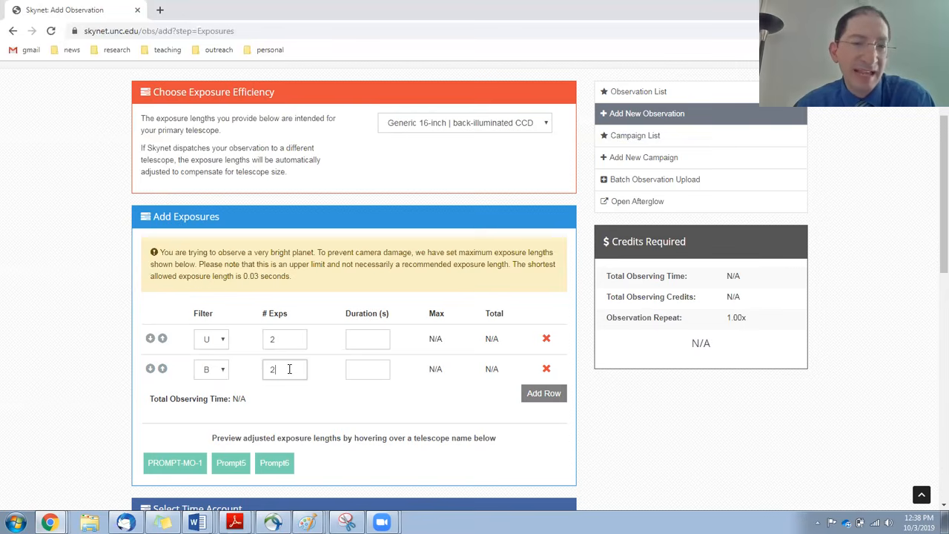
Step: Reduce the number of exposures to 1 for both the B and U filters
double_click(271, 369)
text(1)
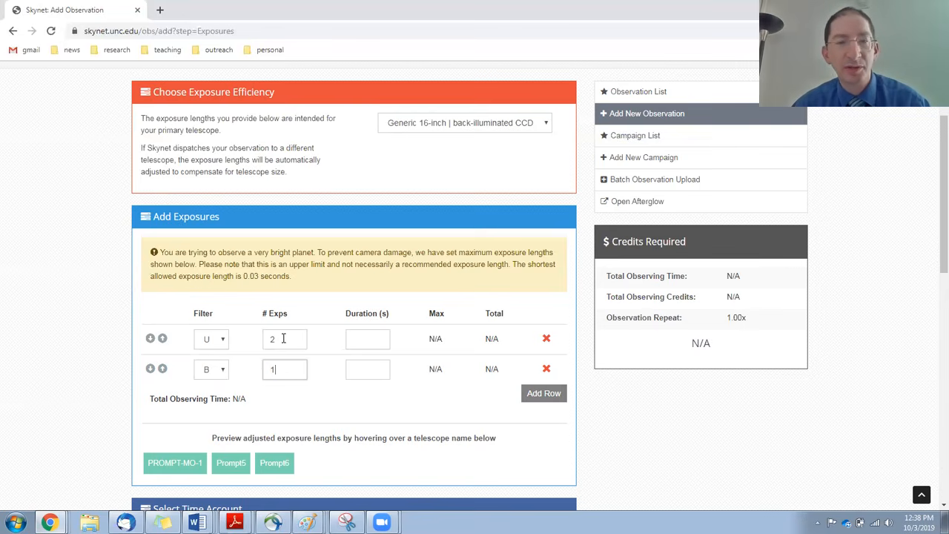
double_click(267, 339)
text(1)
click(410, 412)
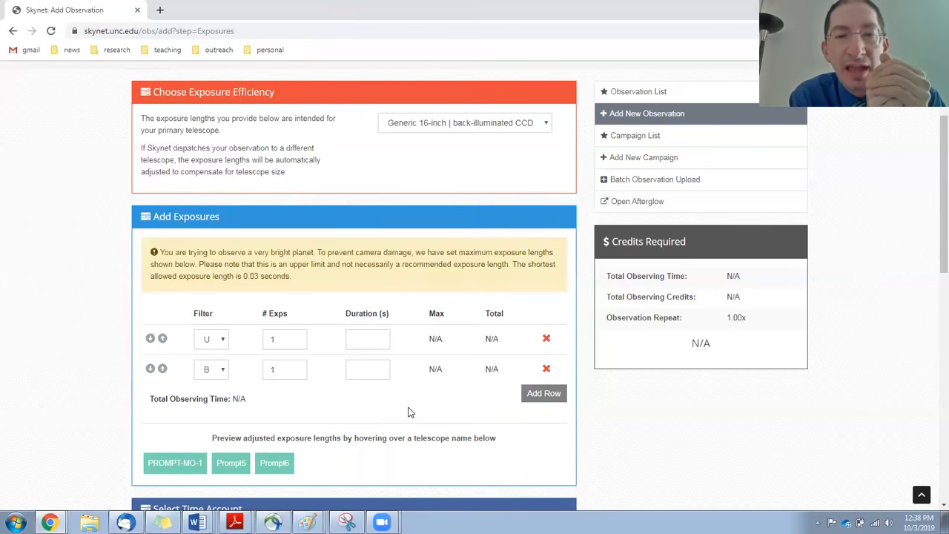
Step: Set the exposure duration to 0.03 seconds for both the U and B filters
click(373, 341)
text(0.03)
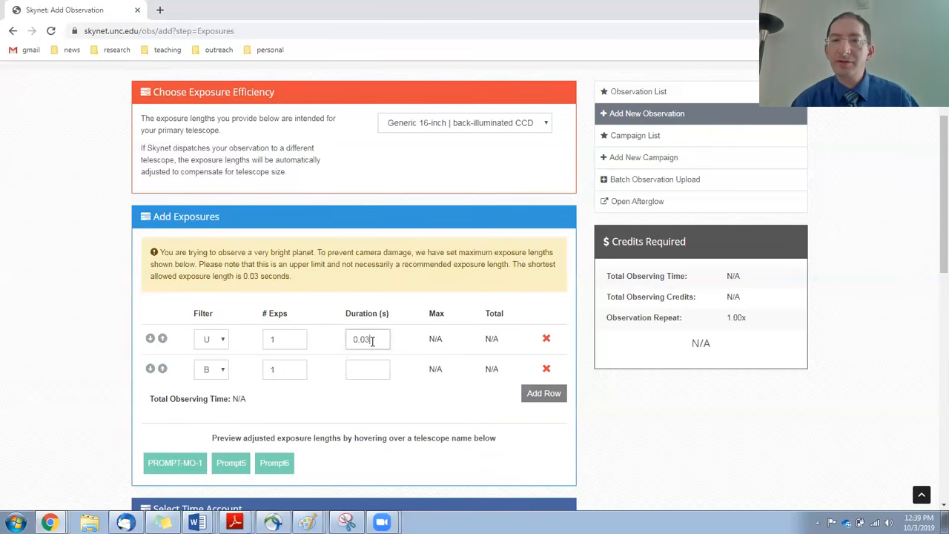
click(414, 403)
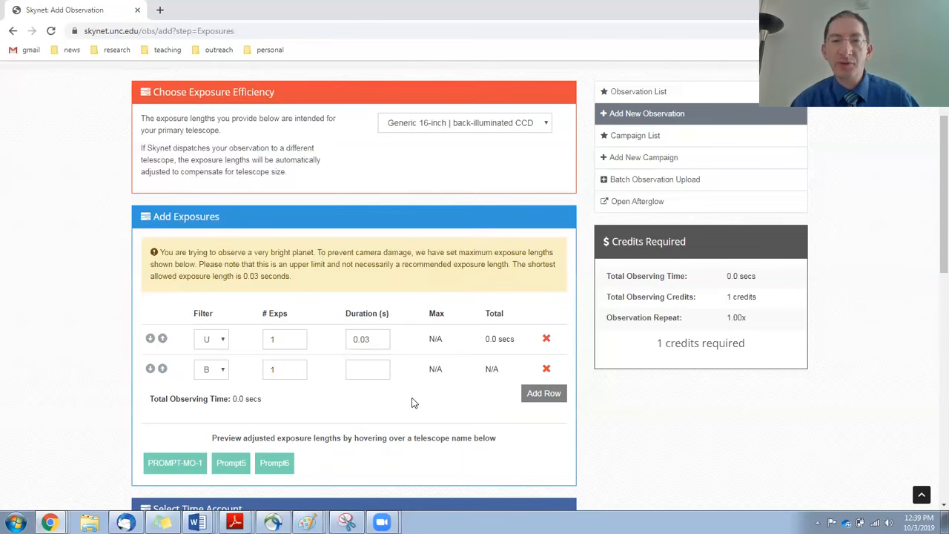
click(365, 371)
text(0.03)
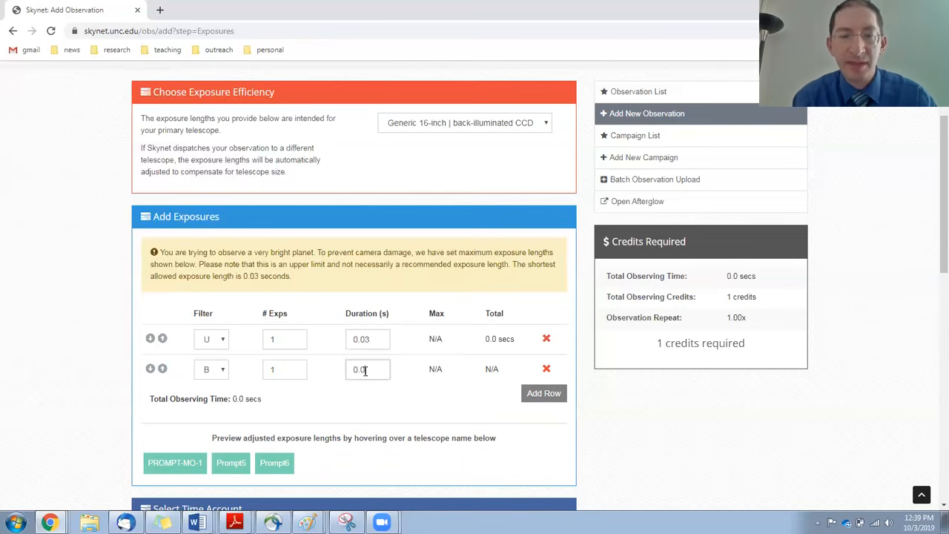
click(391, 406)
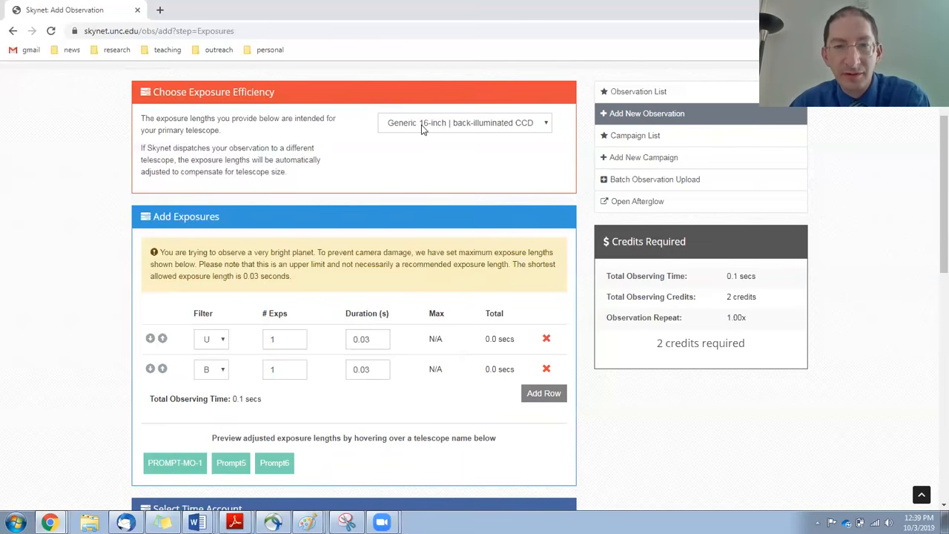
Step: Preview the adjusted exposure lengths for the Prompt5, Prompt6 and PROMPT-MO-1 telescopes
mouse_move(238, 463)
mouse_move(267, 463)
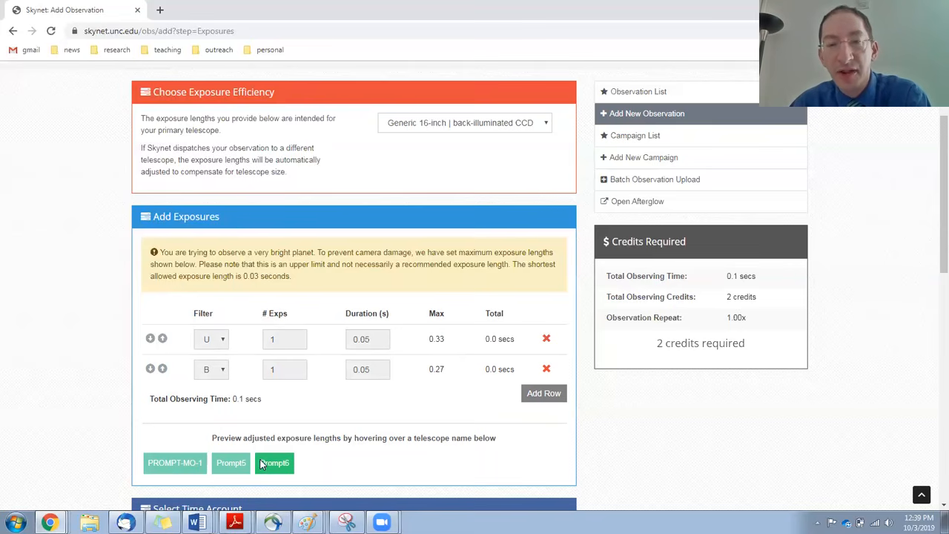
mouse_move(174, 458)
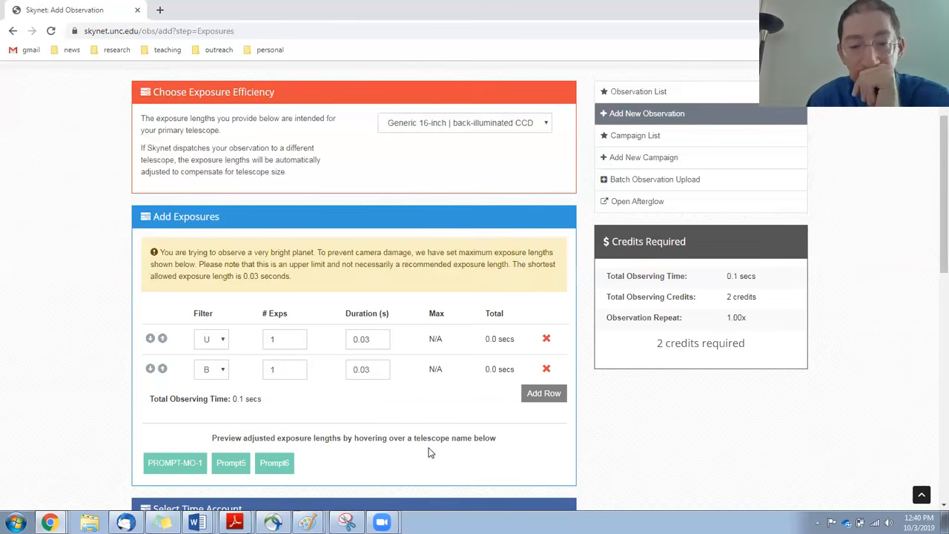
Step: Check the time account, collapse the advanced options, and save the exposure settings to continue to the review
scroll(467, 458, down, 2)
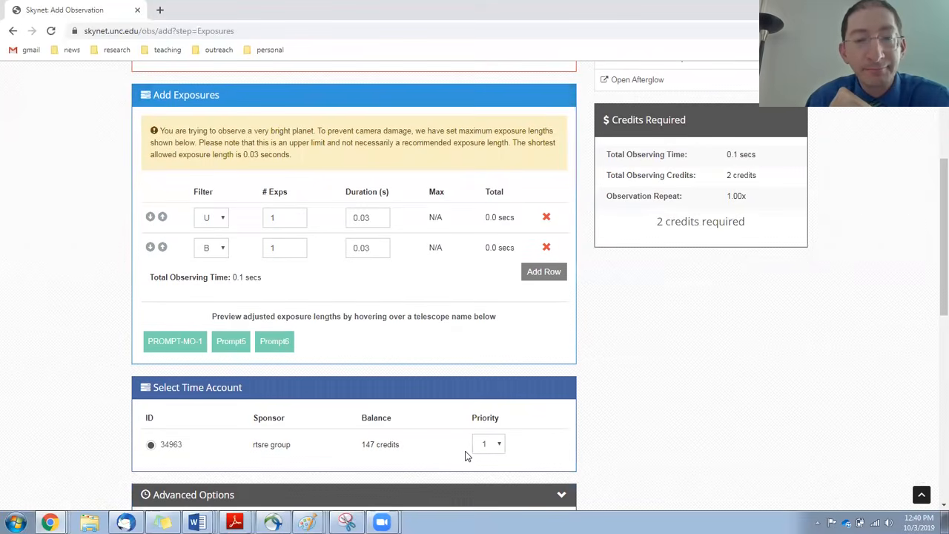
scroll(466, 456, down, 1)
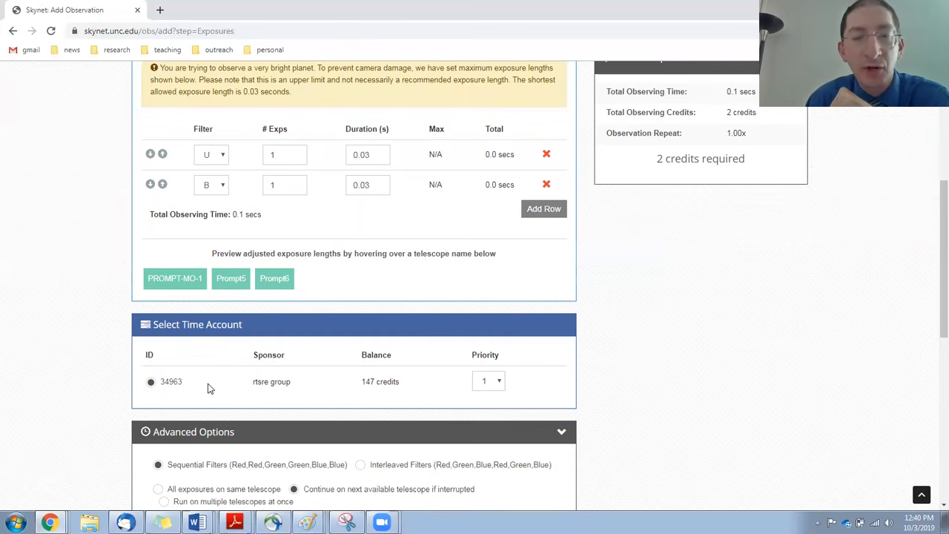
scroll(208, 388, down, 1)
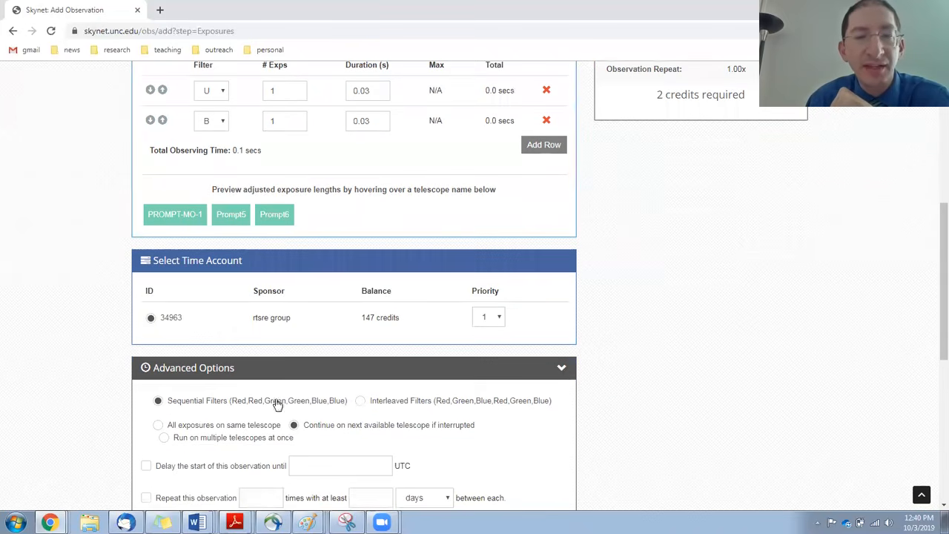
click(564, 371)
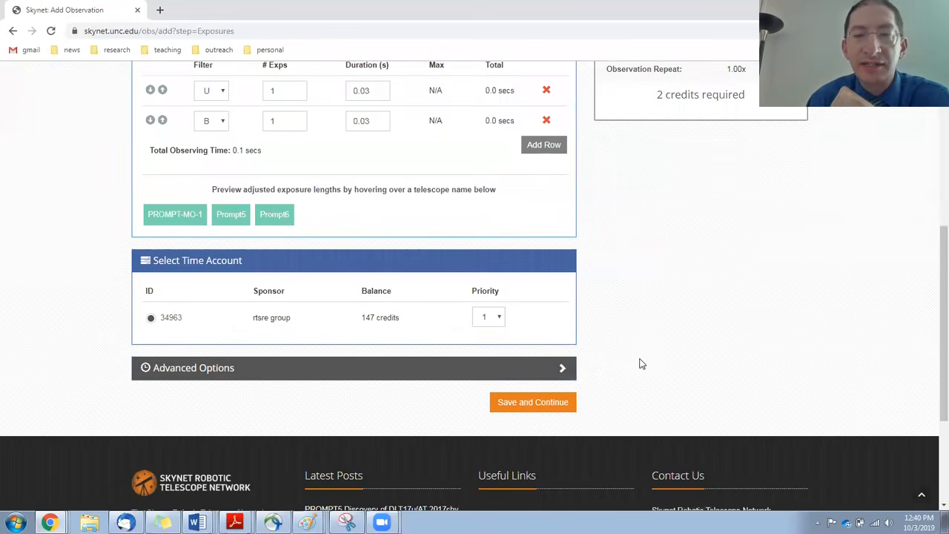
scroll(666, 320, up, 2)
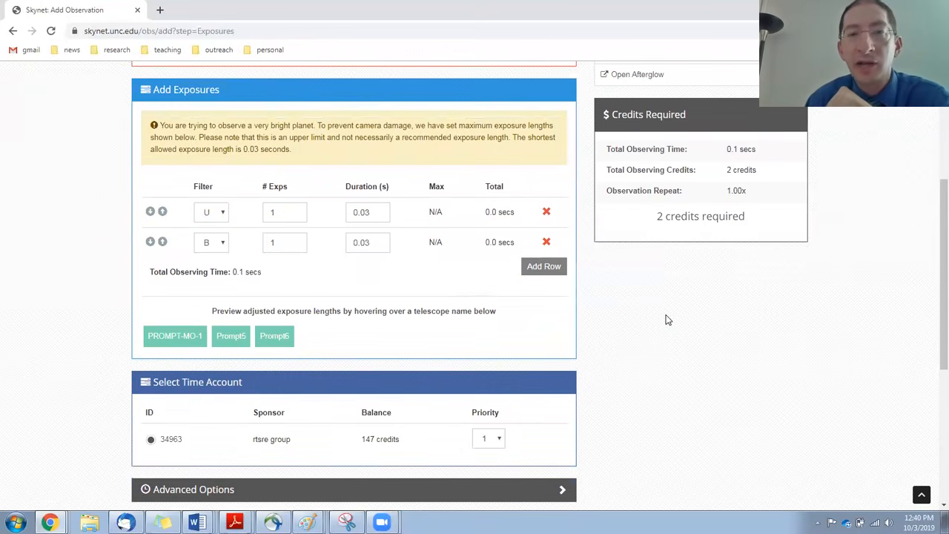
scroll(666, 320, down, 3)
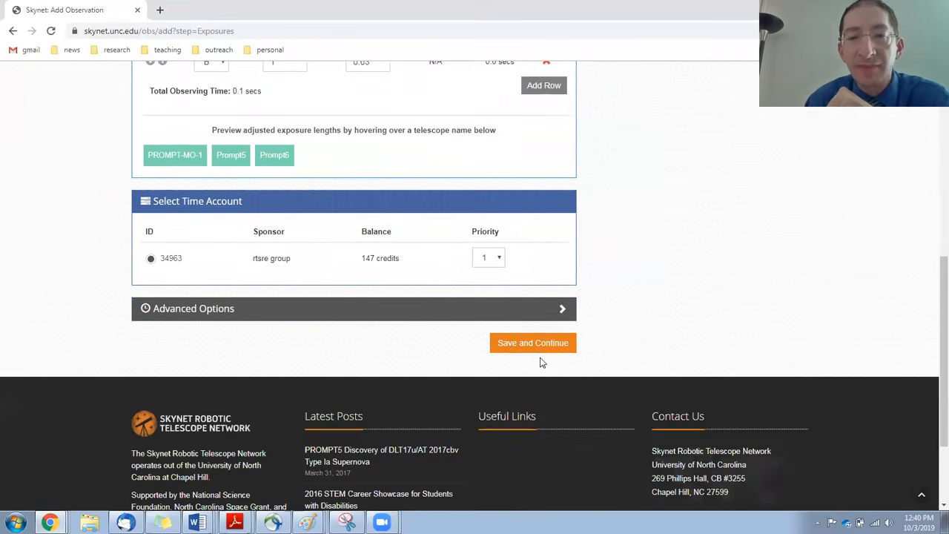
click(538, 345)
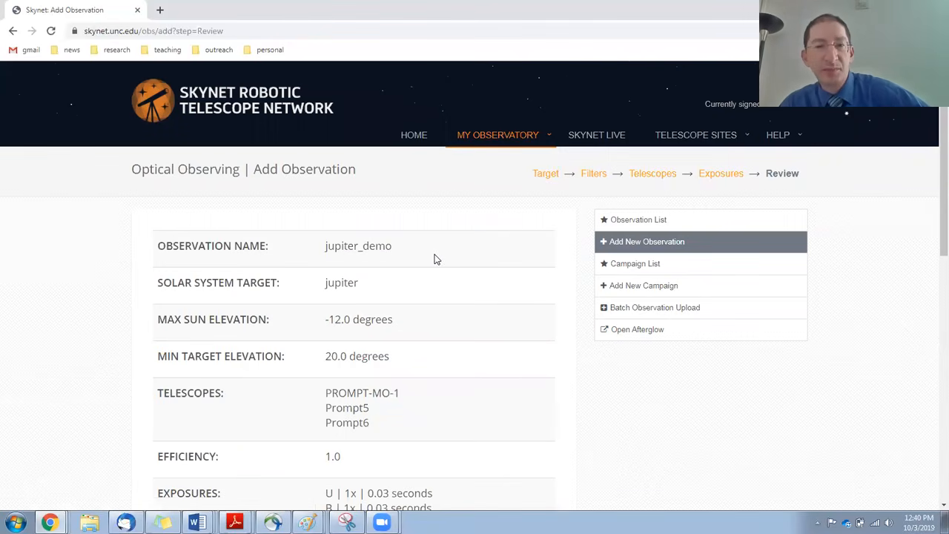
Step: Review the jupiter_demo observation summary and its credit cost, and submit the observation
scroll(436, 259, down, 1)
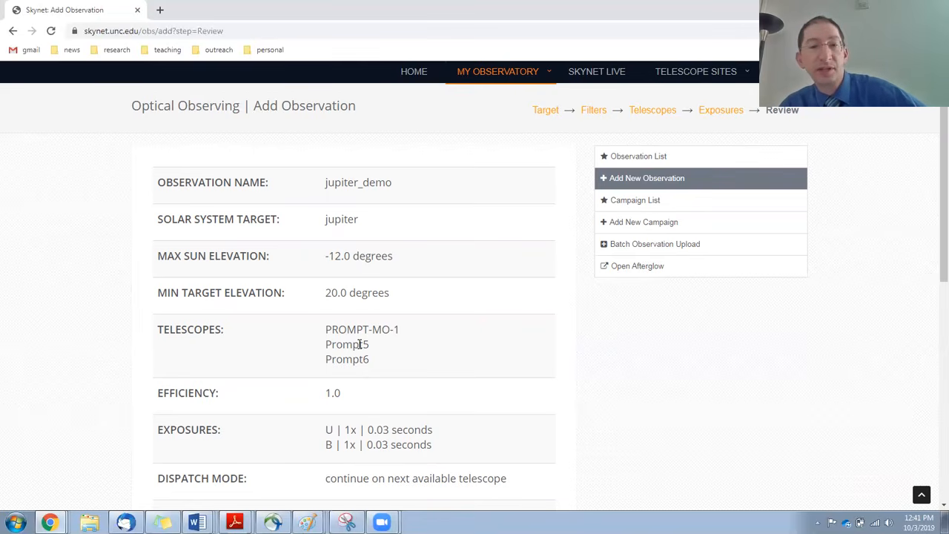
scroll(362, 341, down, 2)
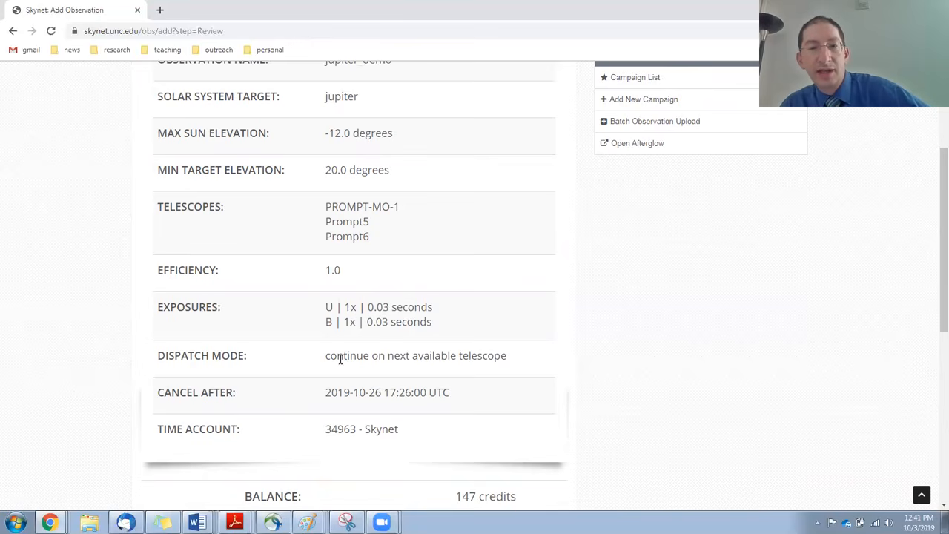
scroll(341, 360, down, 3)
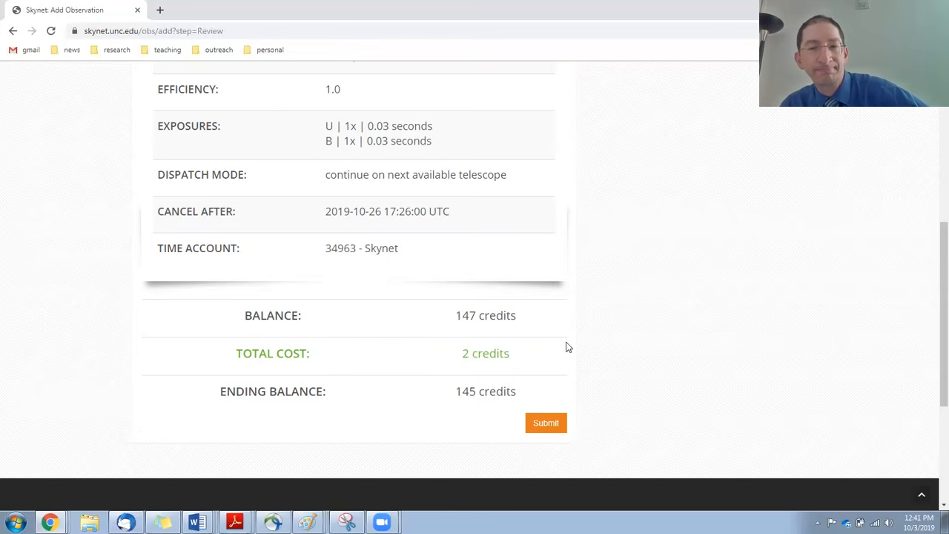
click(546, 424)
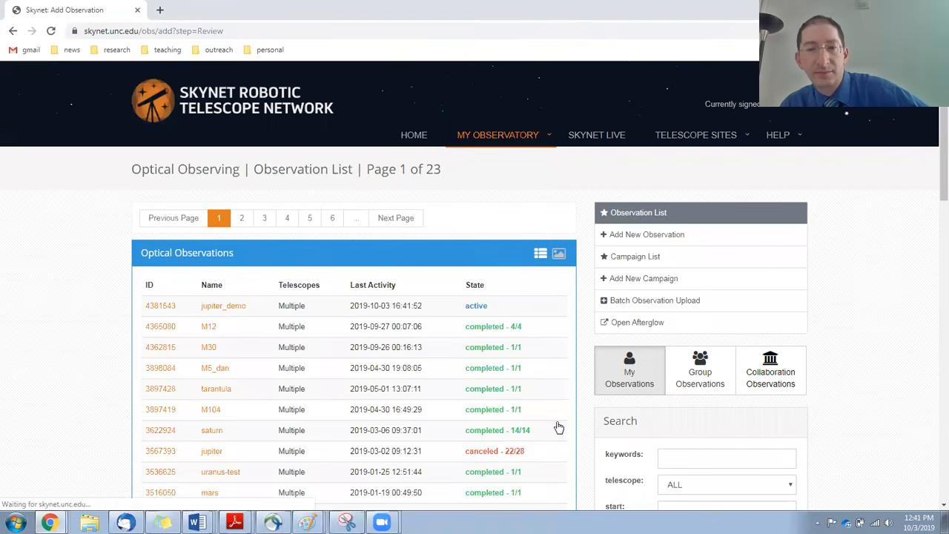